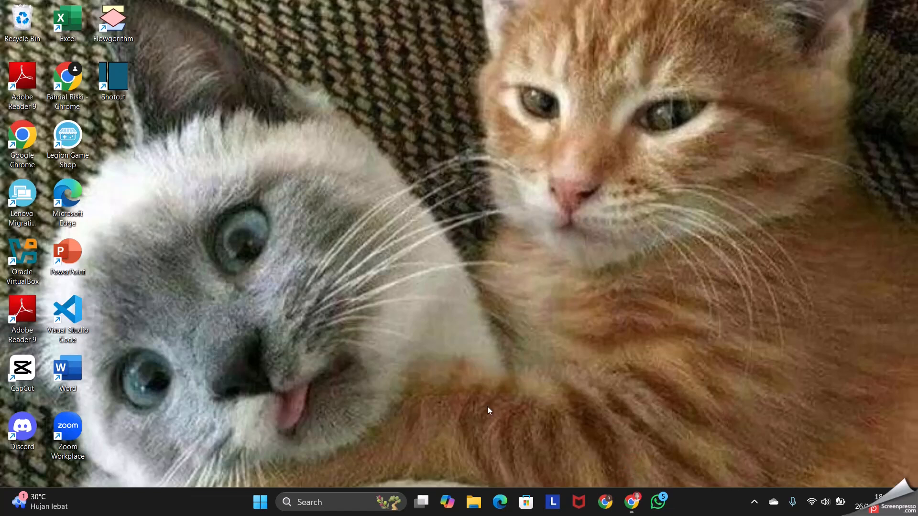
Open Oracle VirtualBox and choose PC.ova from the Downloads folder as the appliance to import
{"action": "double_click", "coordinate": [28, 263]}
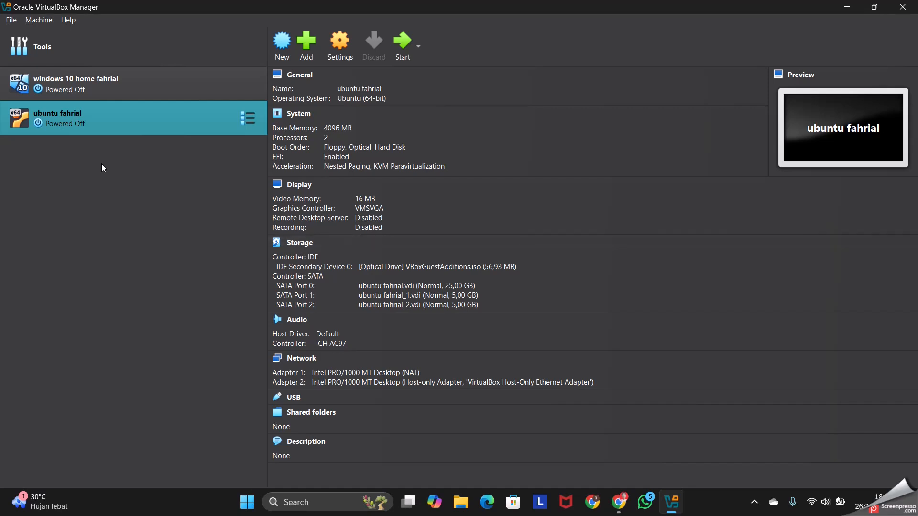
{"action": "left_click", "coordinate": [11, 21]}
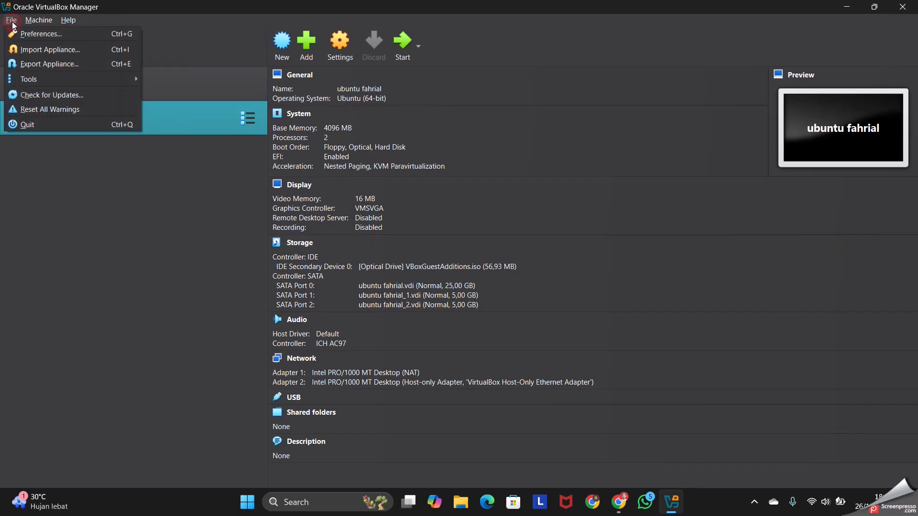
{"action": "left_click", "coordinate": [58, 54]}
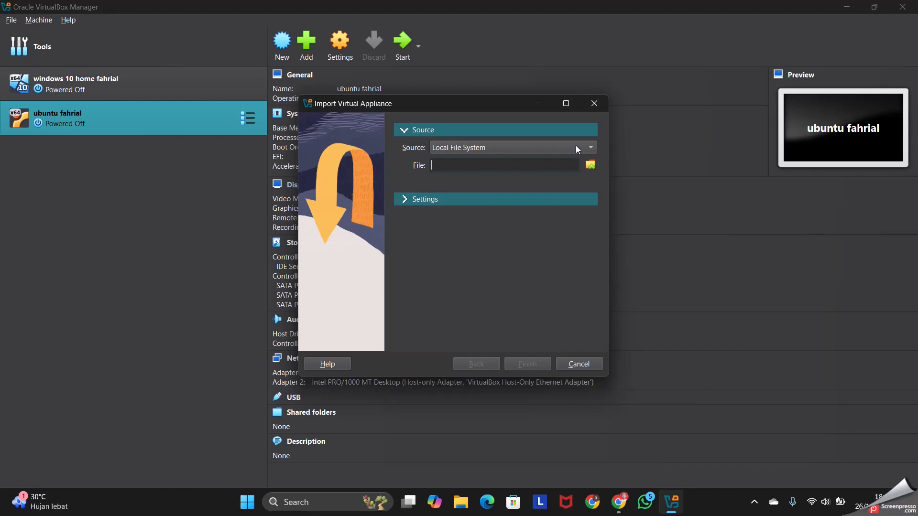
{"action": "left_click", "coordinate": [590, 165]}
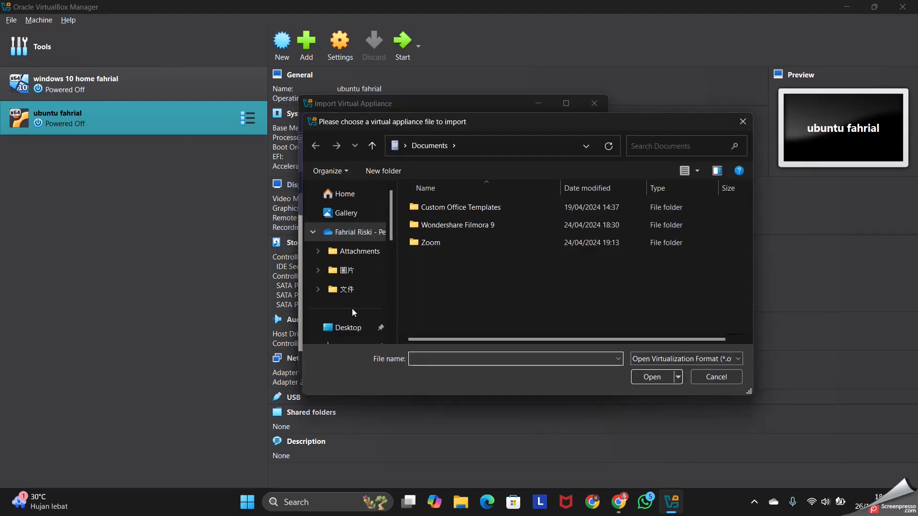
{"action": "scroll", "coordinate": [345, 314], "scroll_direction": "down", "scroll_amount": 2}
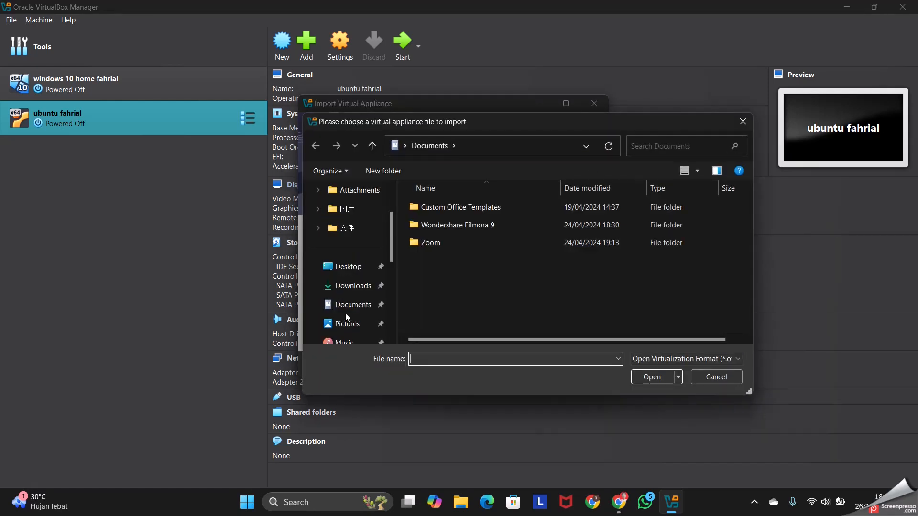
{"action": "left_click", "coordinate": [347, 287]}
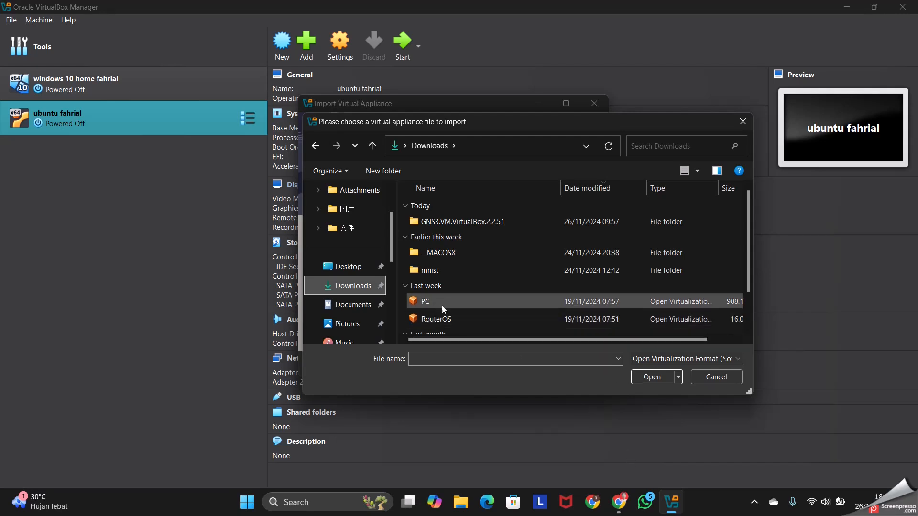
{"action": "left_click", "coordinate": [480, 308]}
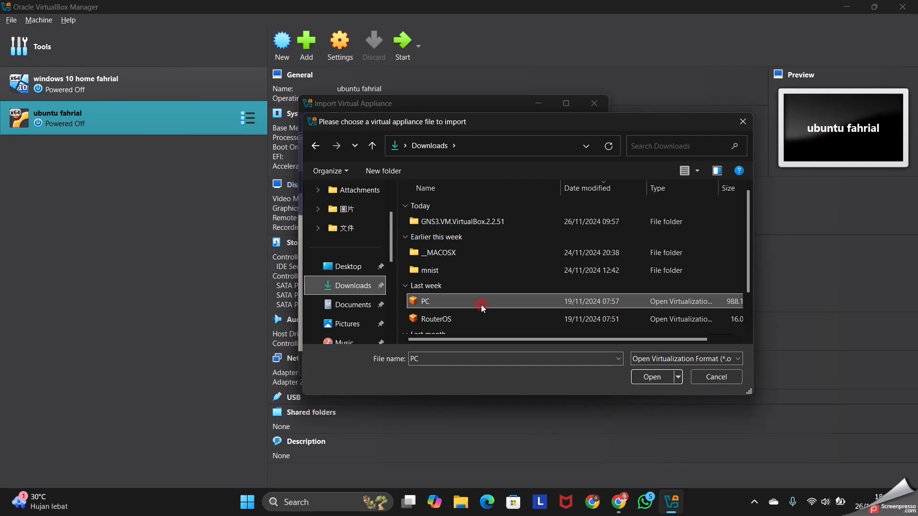
{"action": "left_click", "coordinate": [657, 379]}
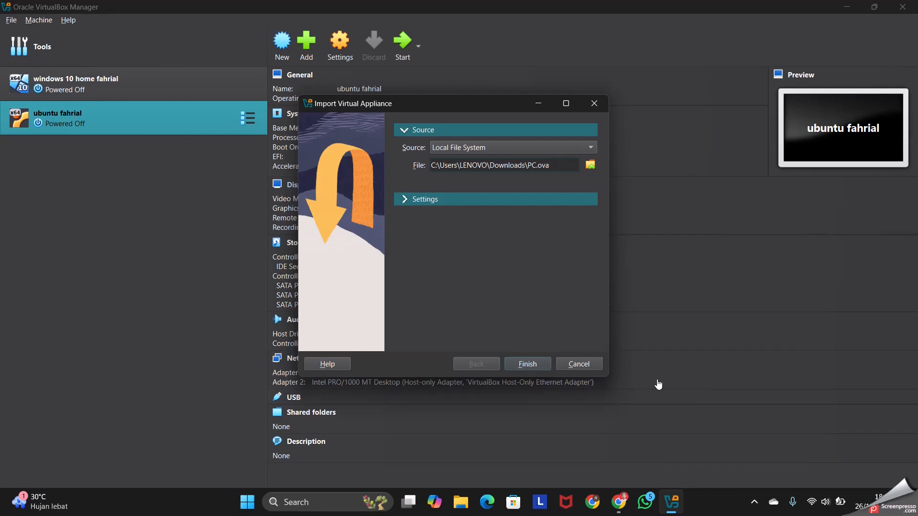
Import the PC appliance with its default settings and accept the software license agreement
{"action": "left_click", "coordinate": [412, 199]}
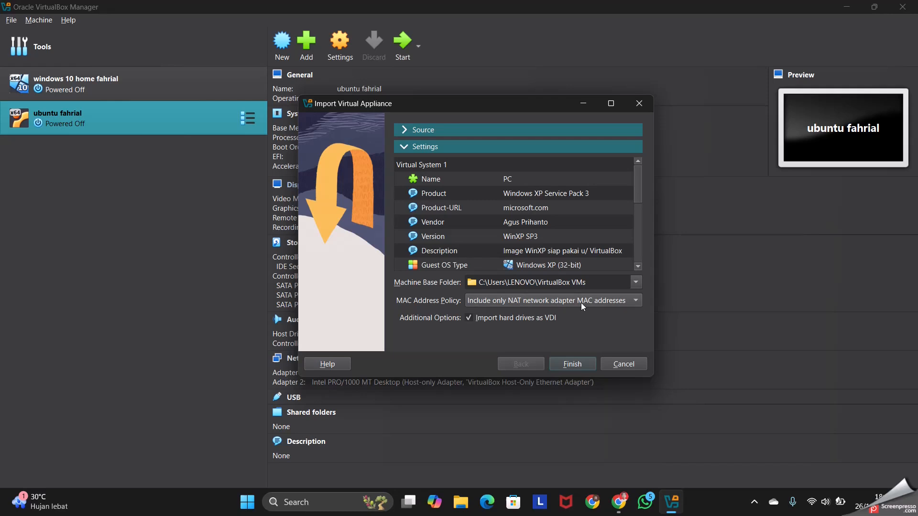
{"action": "left_click", "coordinate": [574, 365]}
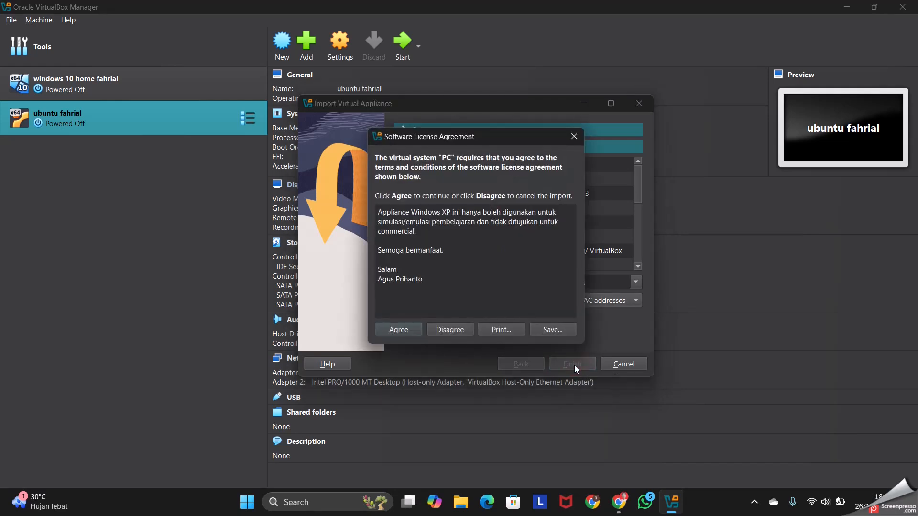
{"action": "left_click", "coordinate": [411, 328]}
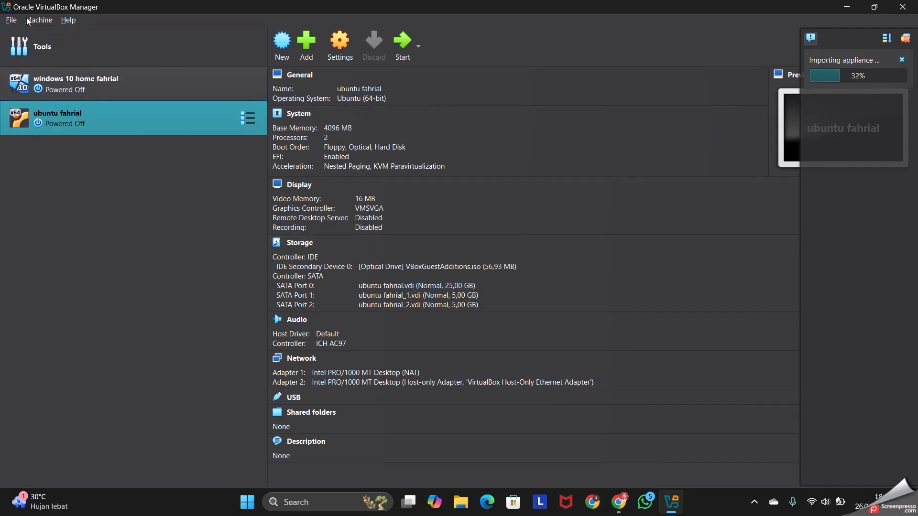
Start another appliance import and choose RouterOS.ova from the Downloads folder as its source file
{"action": "left_click", "coordinate": [7, 21]}
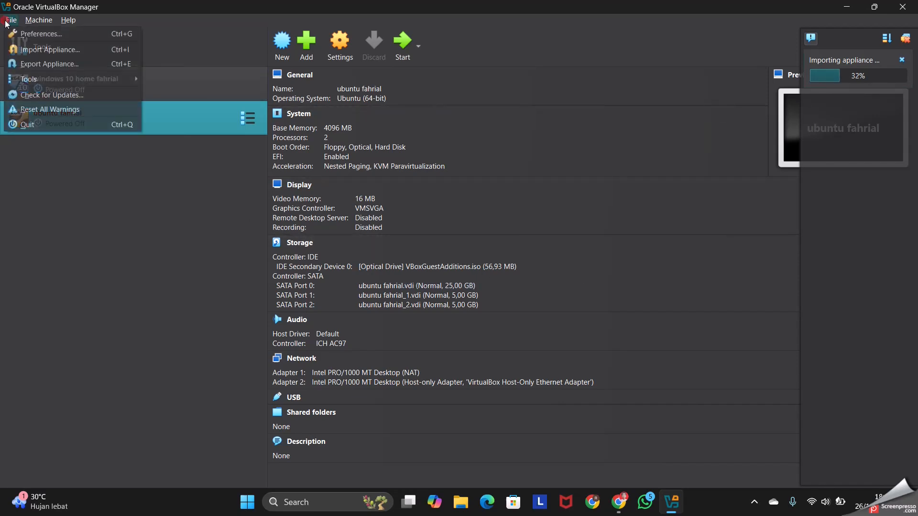
{"action": "left_click", "coordinate": [54, 52]}
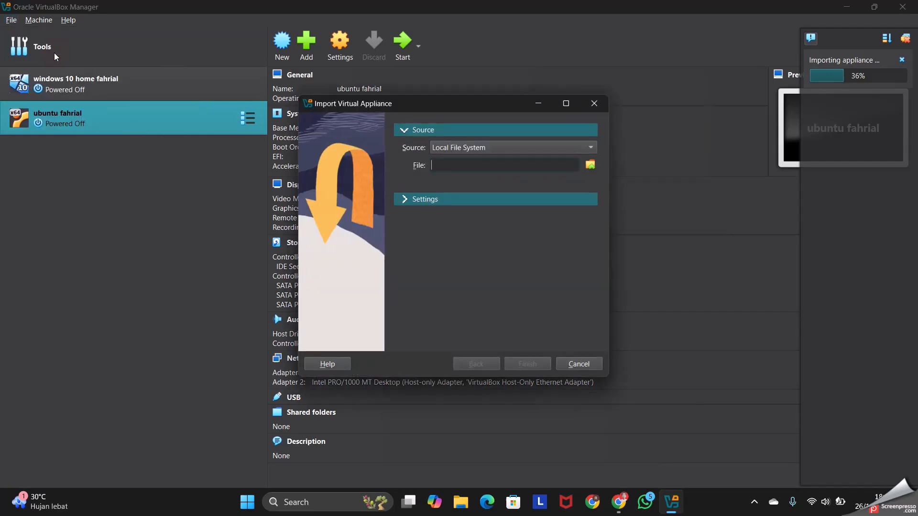
{"action": "left_click", "coordinate": [590, 166]}
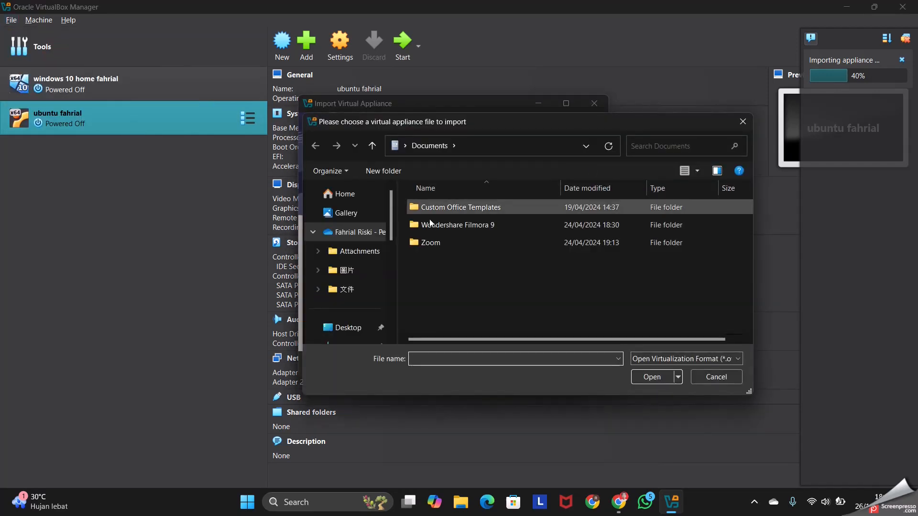
{"action": "left_click", "coordinate": [364, 347]}
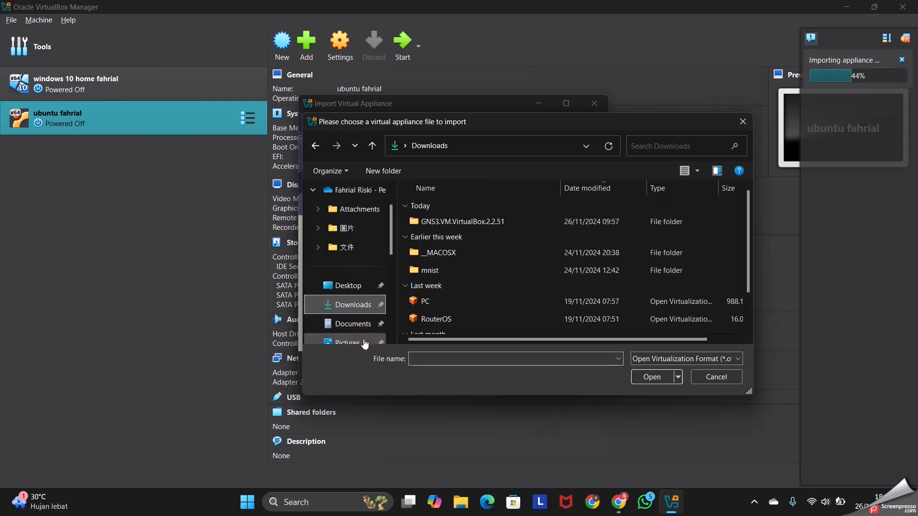
{"action": "left_click", "coordinate": [444, 320]}
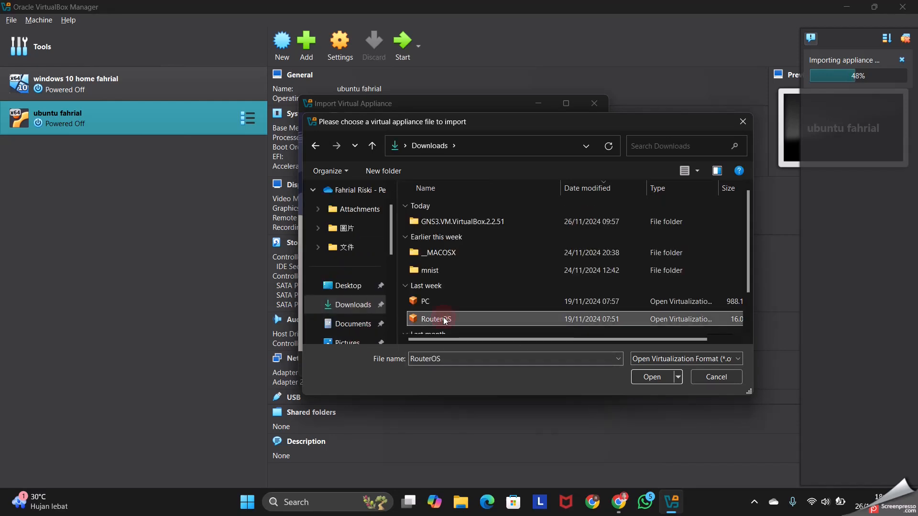
{"action": "left_click", "coordinate": [643, 378]}
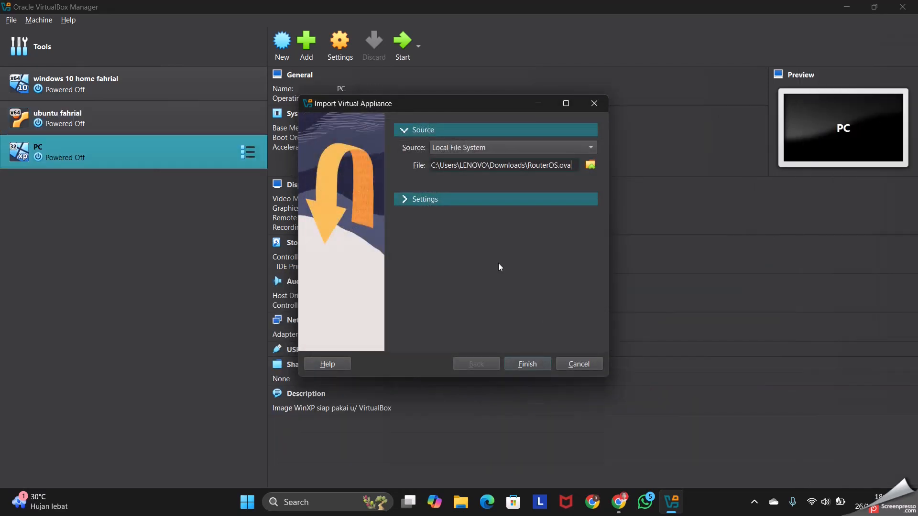
Review the RouterOS appliance settings, import it with the defaults and accept its license agreement
{"action": "left_click", "coordinate": [403, 200]}
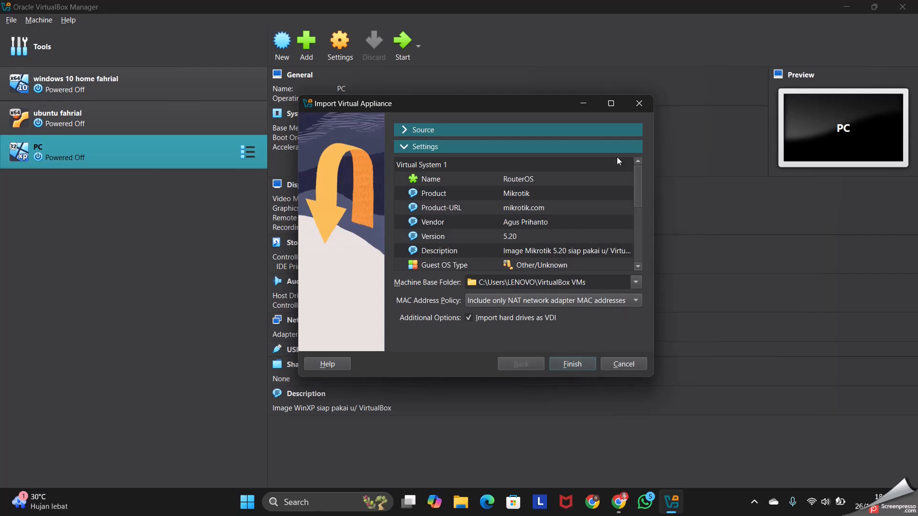
{"action": "left_click", "coordinate": [583, 129]}
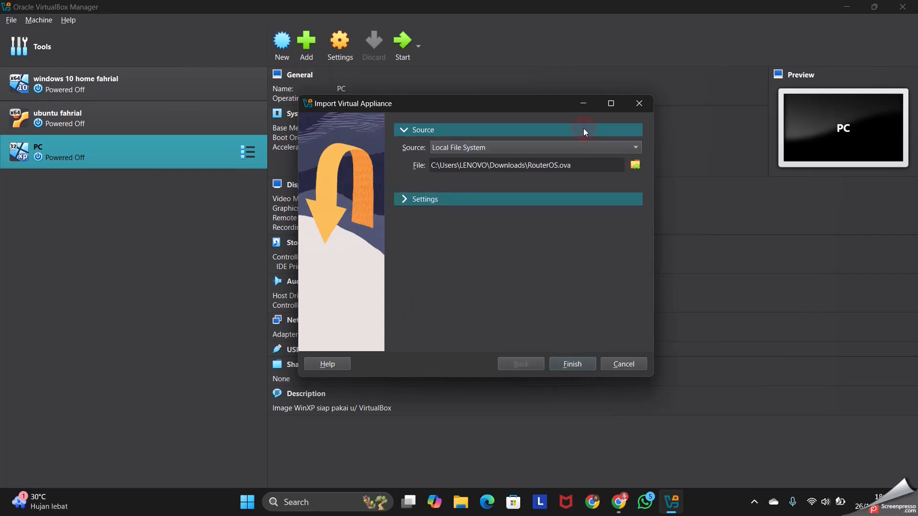
{"action": "left_click", "coordinate": [407, 201]}
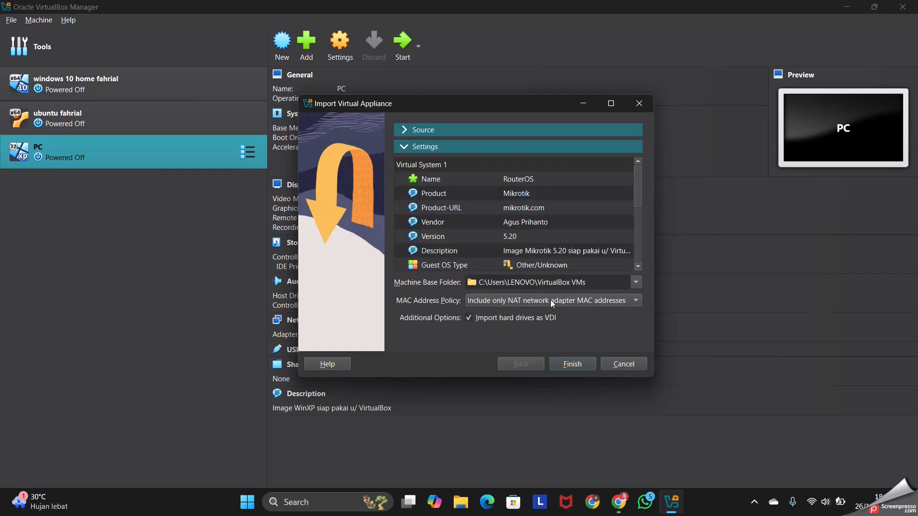
{"action": "left_click", "coordinate": [572, 365]}
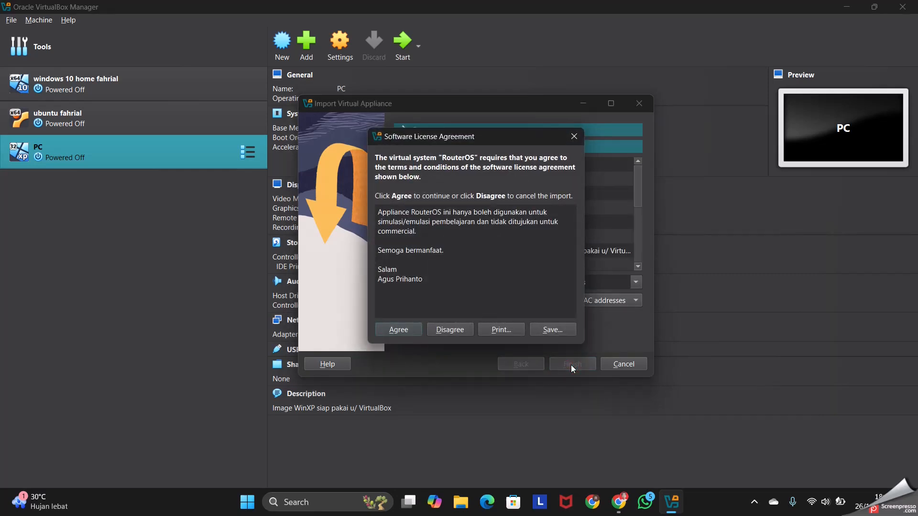
{"action": "left_click", "coordinate": [398, 331]}
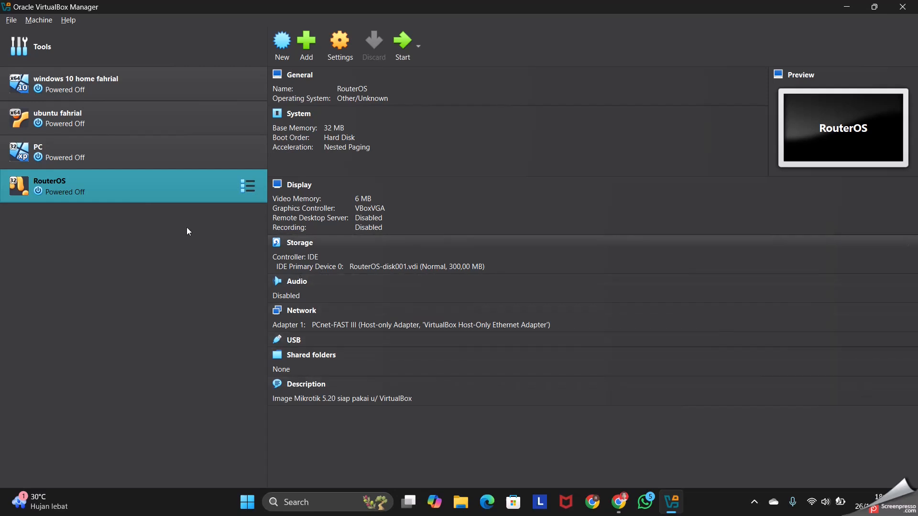
Start cloning the PC virtual machine and name the new machine PC2
{"action": "left_click", "coordinate": [138, 161]}
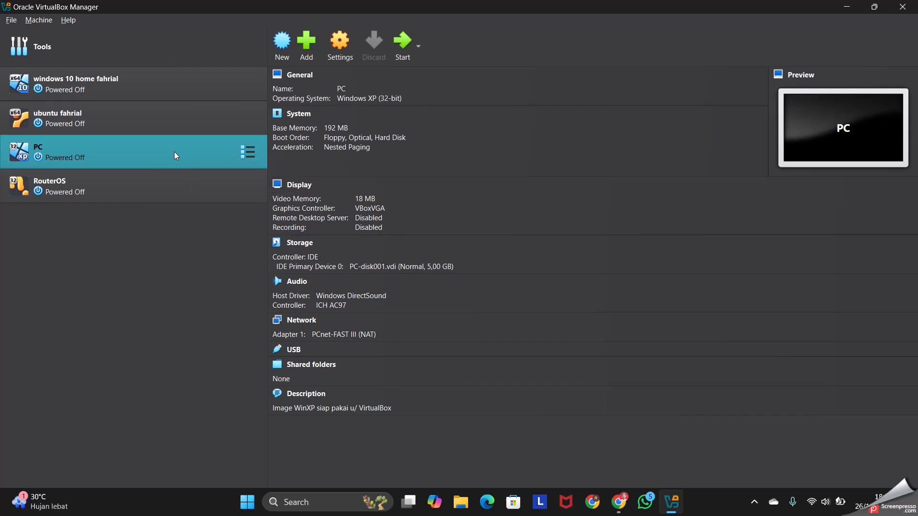
{"action": "right_click", "coordinate": [205, 146]}
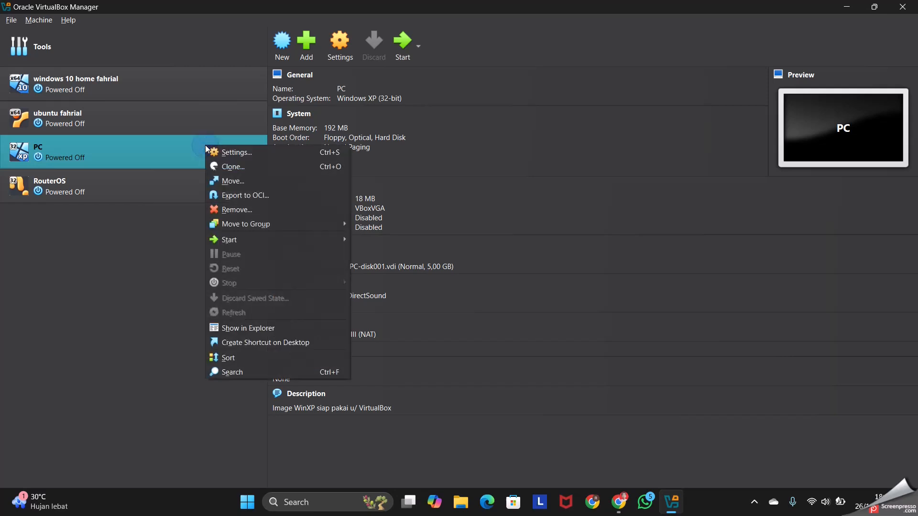
{"action": "left_click", "coordinate": [226, 167]}
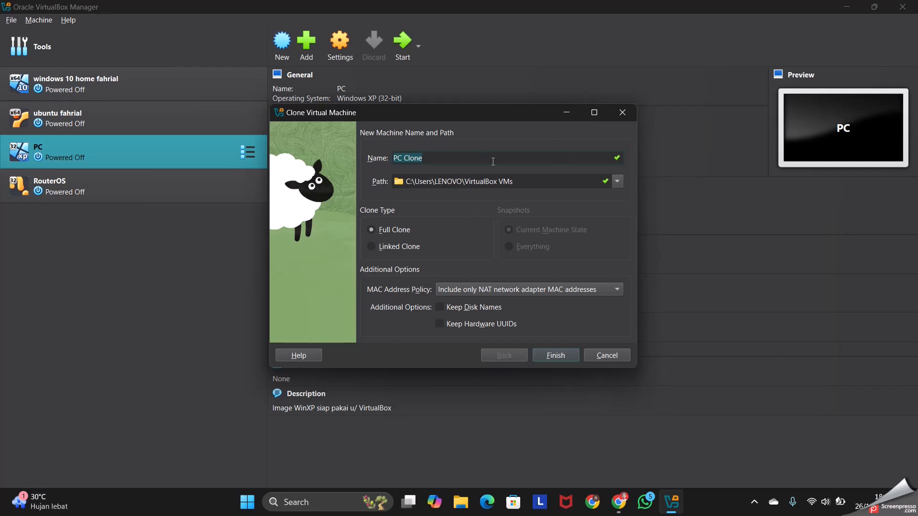
{"action": "left_click", "coordinate": [526, 157]}
{"action": "key", "text": "BackSpace"}
{"action": "key", "text": "BackSpace"}
{"action": "key", "text": "BackSpace"}
{"action": "key", "text": "BackSpace"}
{"action": "key", "text": "BackSpace"}
{"action": "key", "text": "BackSpace"}
{"action": "type", "text": "2"}
Create PC2 as a linked clone that generates new MAC addresses for all network adapters
{"action": "left_click", "coordinate": [377, 252]}
{"action": "left_click", "coordinate": [553, 293]}
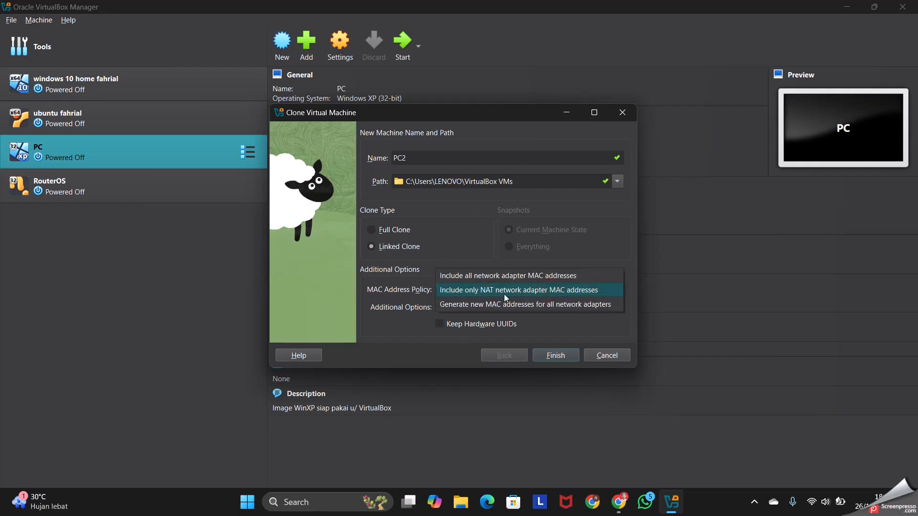
{"action": "left_click", "coordinate": [489, 305]}
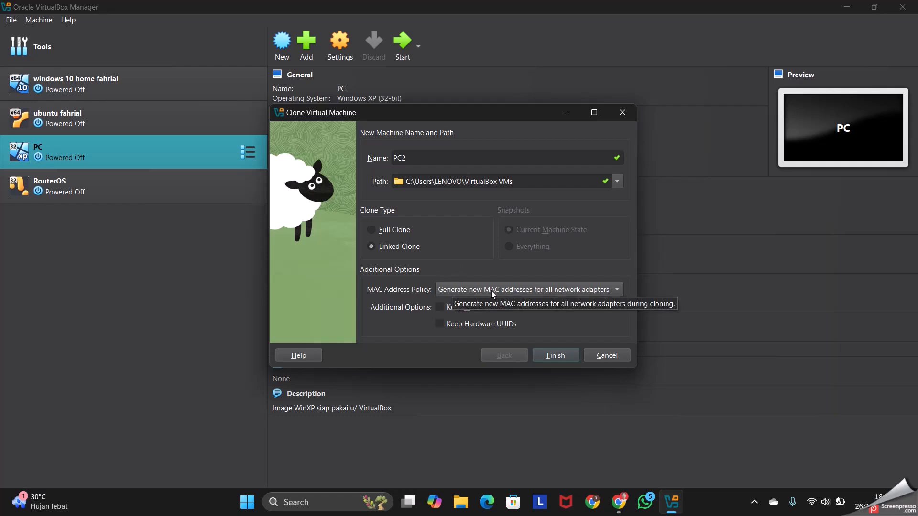
{"action": "left_click", "coordinate": [559, 356]}
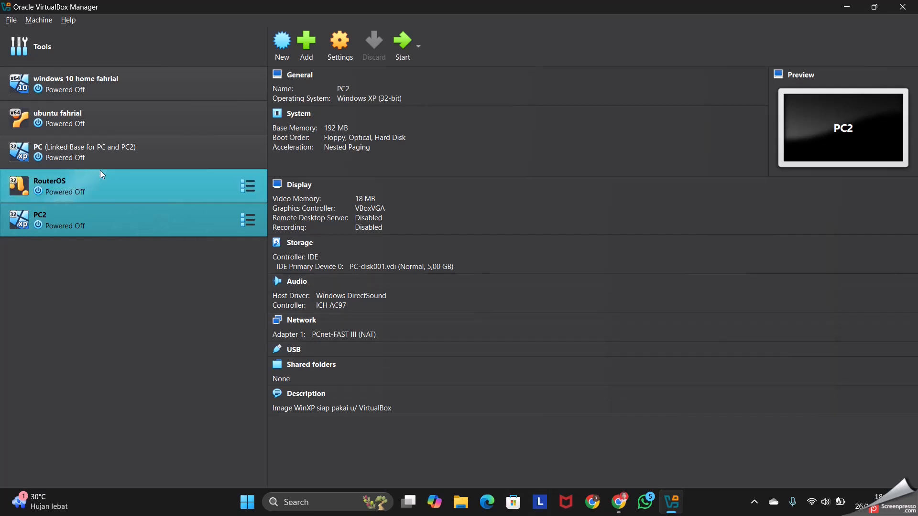
Start a second clone of the PC virtual machine and name it PC3
{"action": "left_click", "coordinate": [122, 163]}
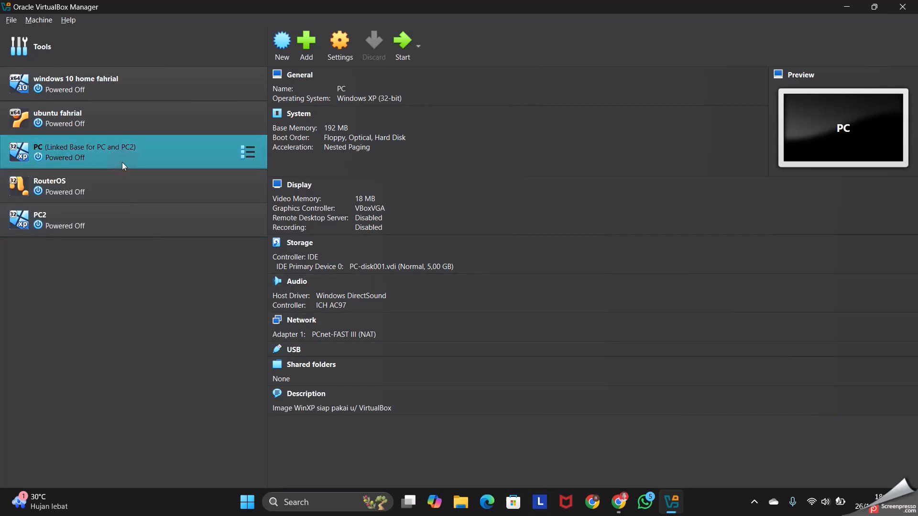
{"action": "right_click", "coordinate": [145, 153]}
{"action": "left_click", "coordinate": [200, 174]}
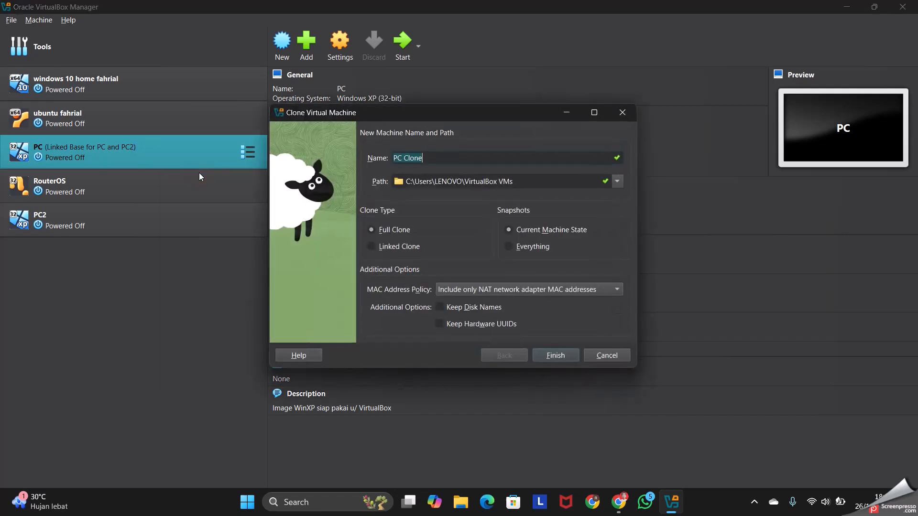
{"action": "left_click", "coordinate": [492, 159]}
{"action": "key", "text": "BackSpace"}
{"action": "key", "text": "BackSpace"}
{"action": "key", "text": "BackSpace"}
{"action": "key", "text": "BackSpace"}
{"action": "key", "text": "BackSpace"}
{"action": "key", "text": "BackSpace"}
{"action": "type", "text": "3"}
Create PC3 as a linked clone that generates new MAC addresses for all network adapters
{"action": "left_click", "coordinate": [372, 246]}
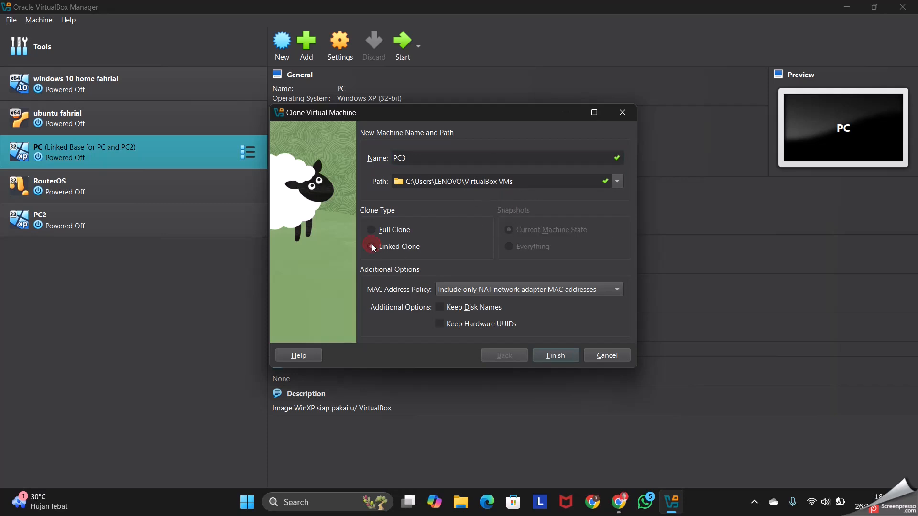
{"action": "left_click", "coordinate": [572, 289]}
{"action": "left_click", "coordinate": [528, 305]}
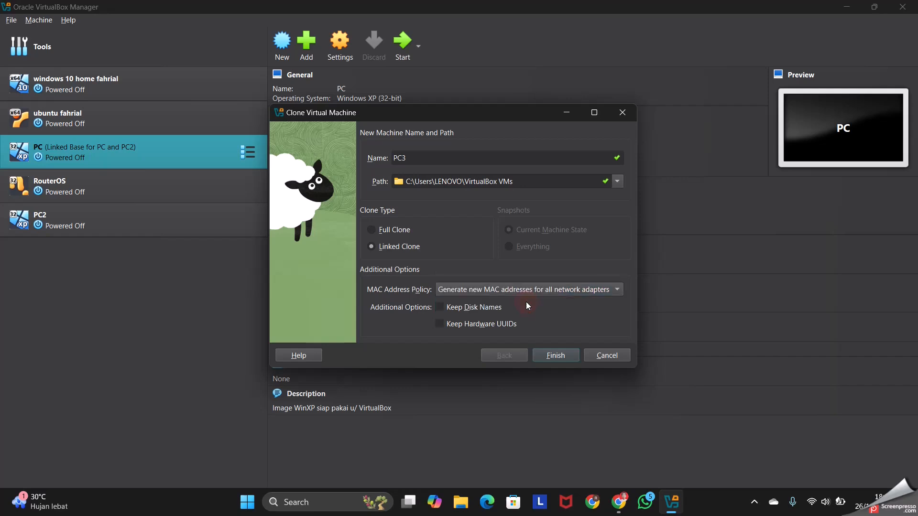
{"action": "left_click", "coordinate": [569, 359]}
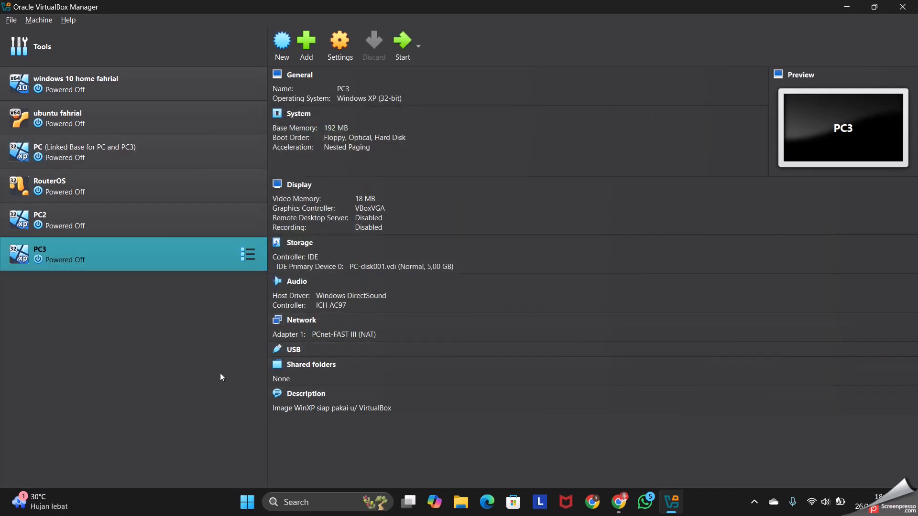
{"action": "left_click", "coordinate": [149, 197]}
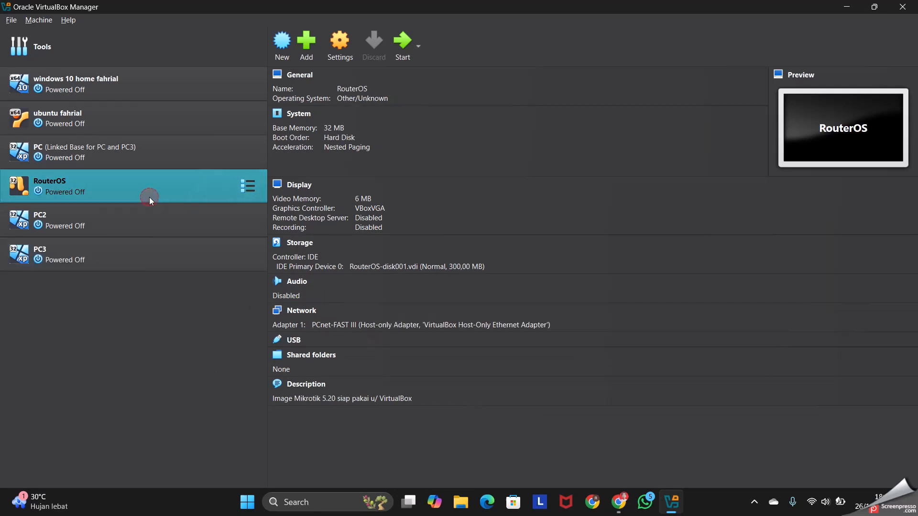
{"action": "left_click", "coordinate": [168, 258]}
{"action": "left_click", "coordinate": [139, 158]}
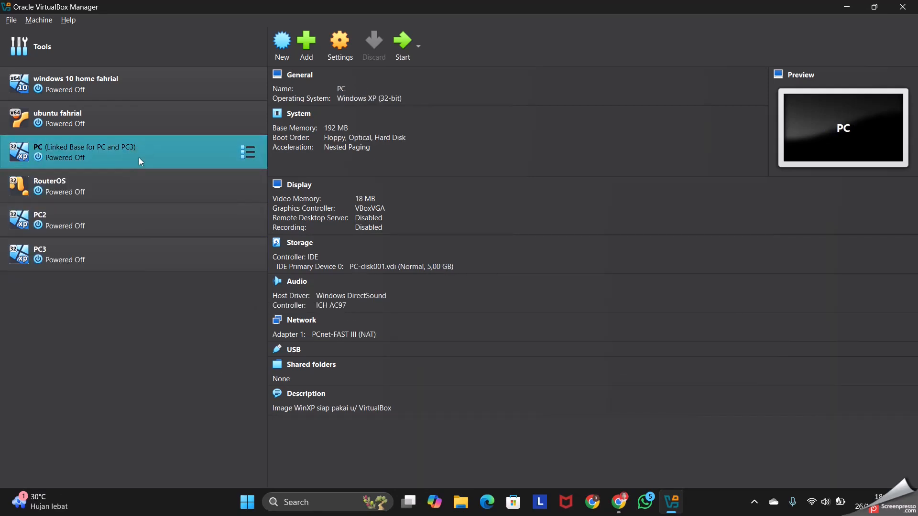
Attach Adapter 1 of the PC virtual machine to an Internal Network named mynetwork and save the settings
{"action": "left_click", "coordinate": [346, 57]}
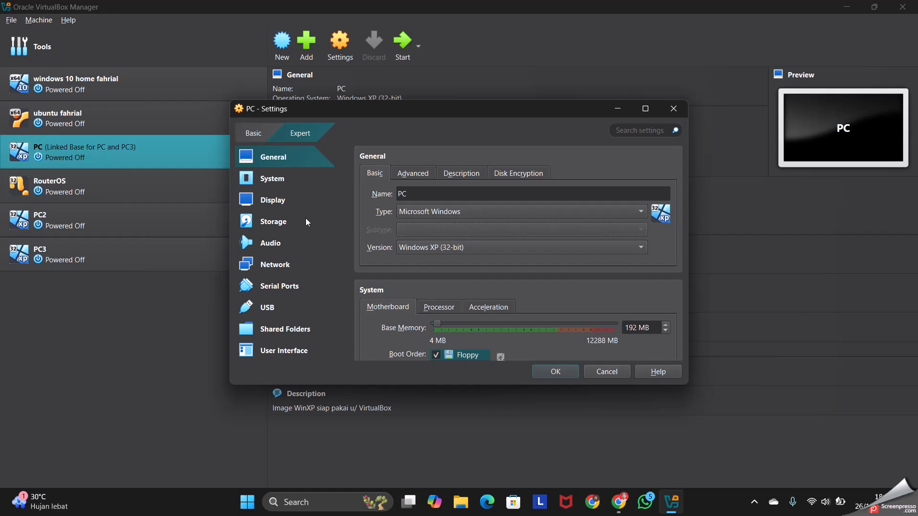
{"action": "left_click", "coordinate": [284, 267]}
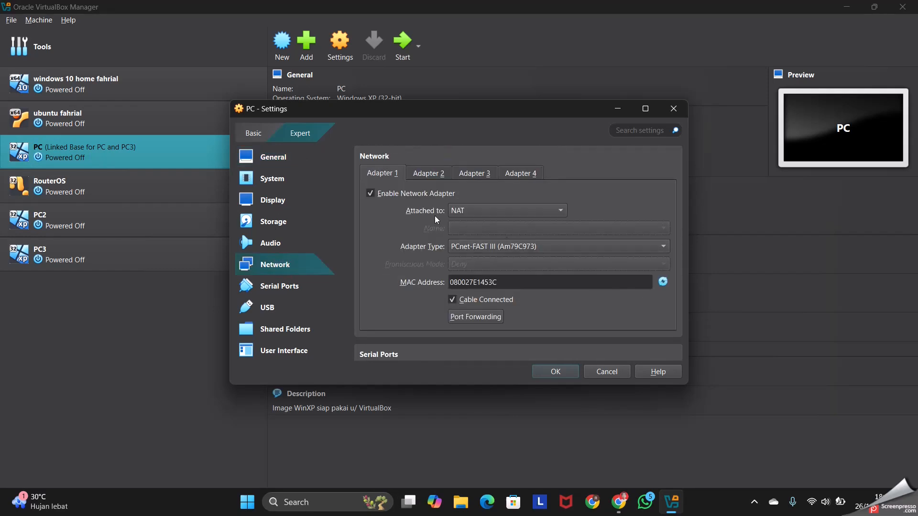
{"action": "left_click", "coordinate": [479, 210]}
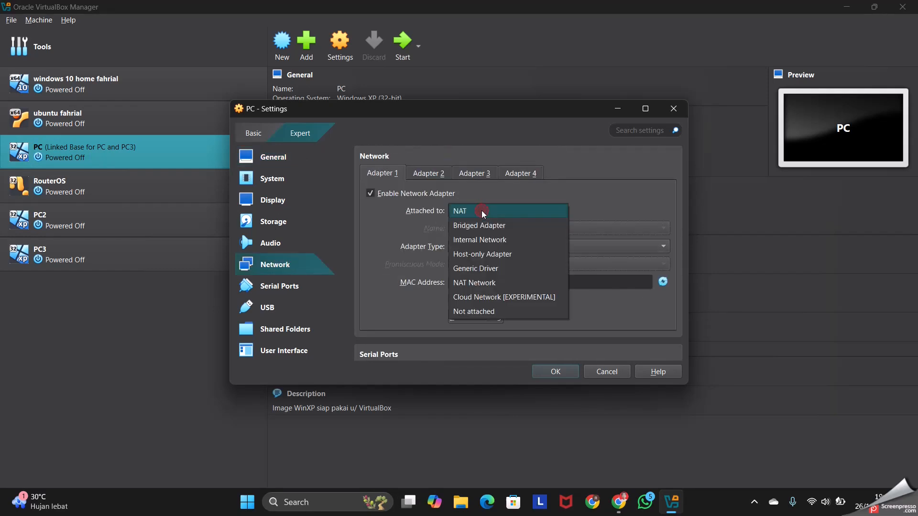
{"action": "left_click", "coordinate": [491, 242]}
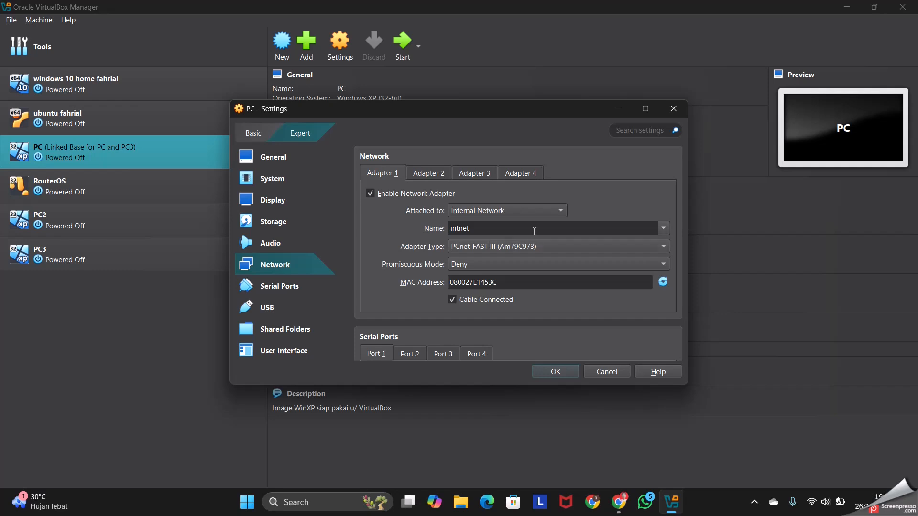
{"action": "key", "text": "BackSpace"}
{"action": "key", "text": "BackSpace"}
{"action": "key", "text": "BackSpace"}
{"action": "key", "text": "BackSpace"}
{"action": "key", "text": "BackSpace"}
{"action": "key", "text": "BackSpace"}
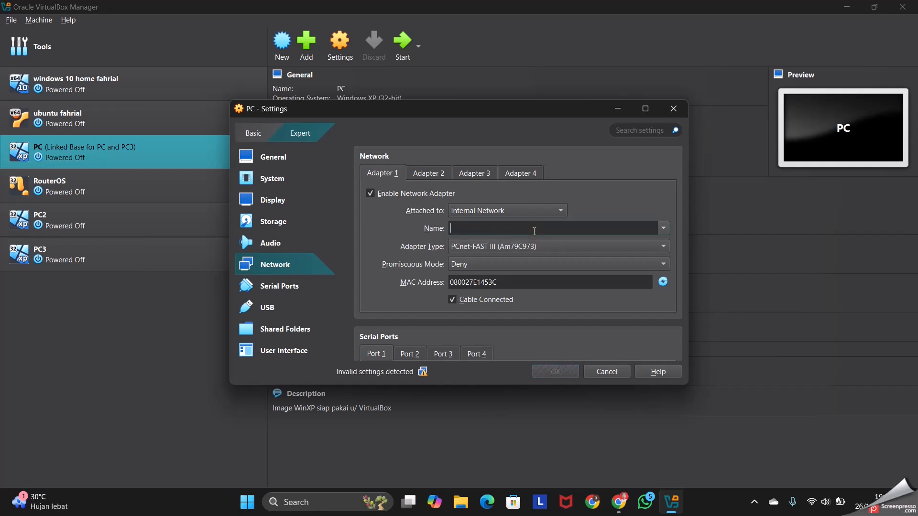
{"action": "type", "text": "mynetwork"}
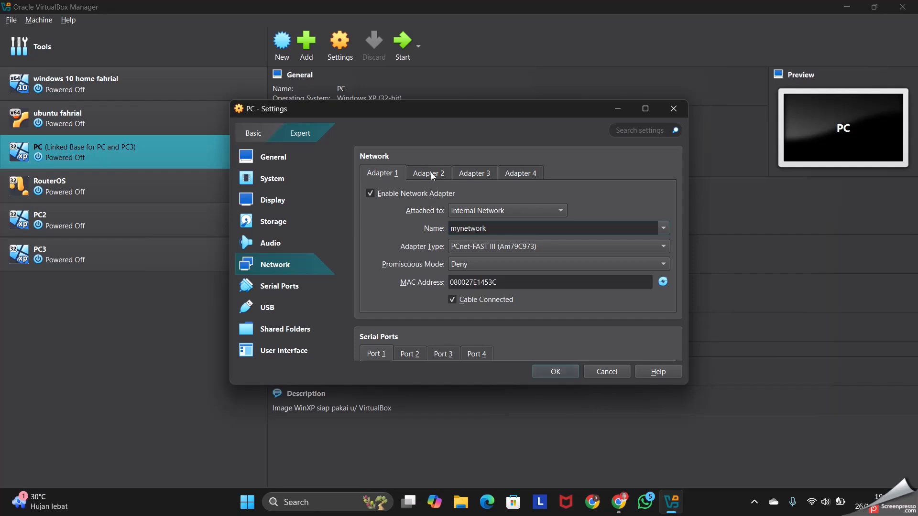
{"action": "left_click", "coordinate": [552, 371]}
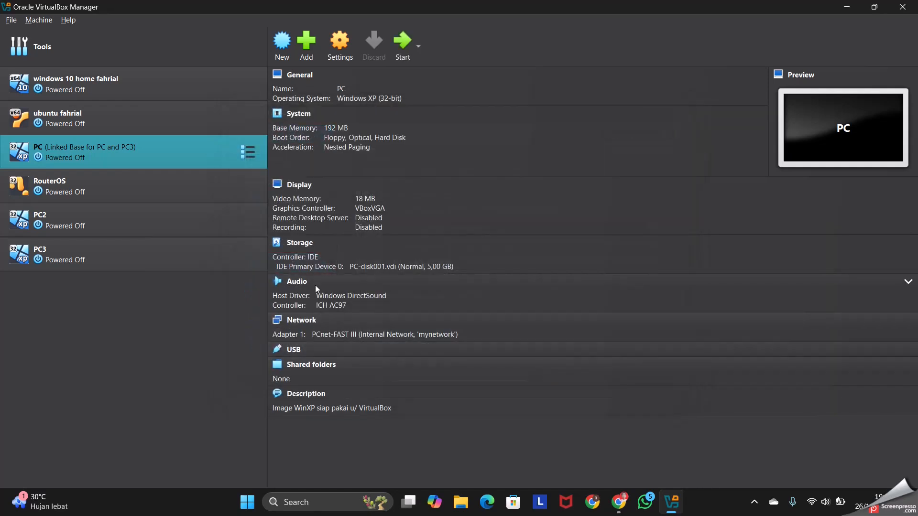
Attach Adapter 1 of PC2 to the Internal Network mynetwork and save the settings
{"action": "left_click", "coordinate": [133, 214]}
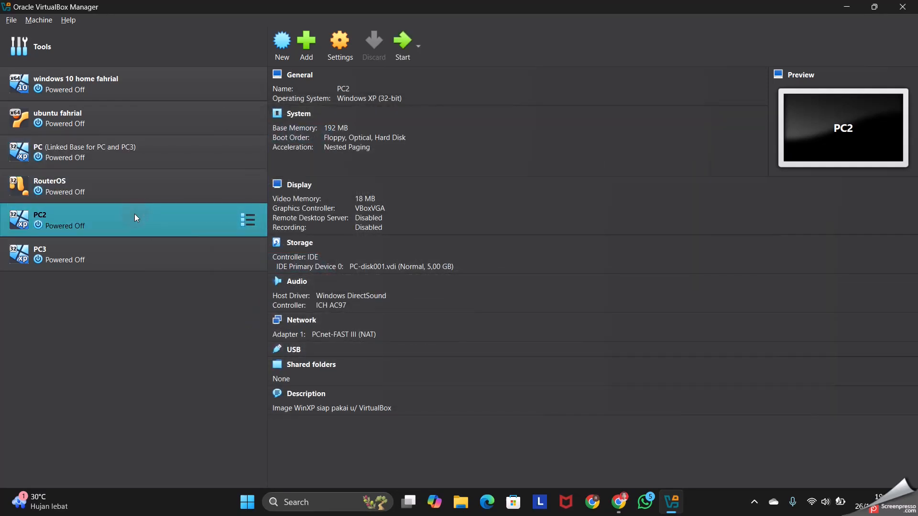
{"action": "left_click", "coordinate": [328, 54]}
{"action": "left_click", "coordinate": [274, 266]}
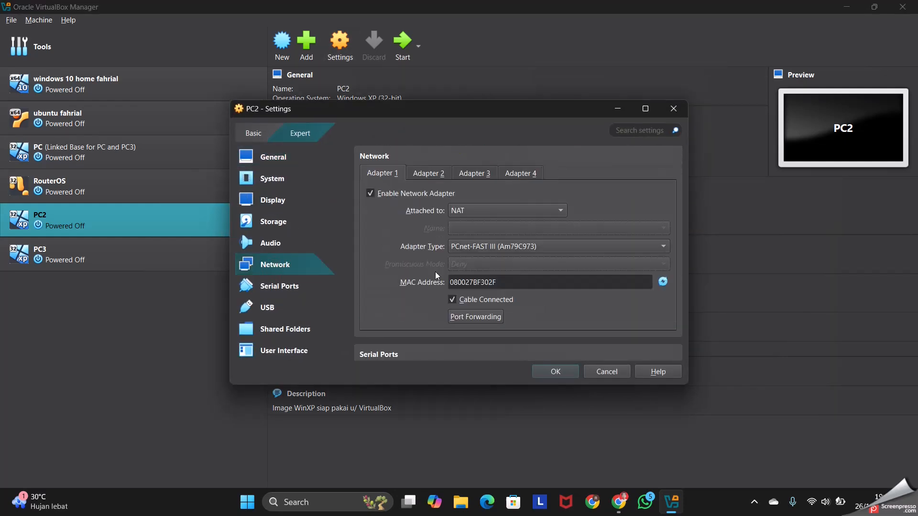
{"action": "left_click", "coordinate": [473, 213]}
{"action": "left_click", "coordinate": [505, 236]}
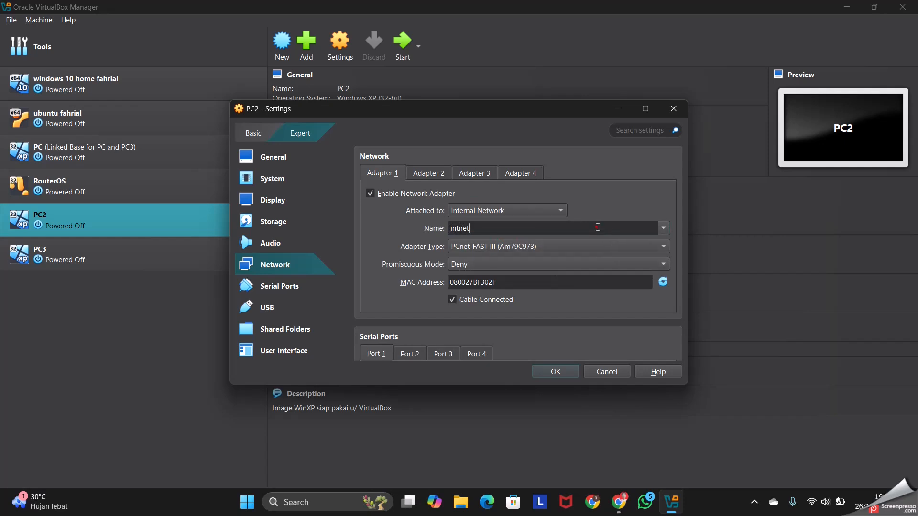
{"action": "key", "text": "BackSpace"}
{"action": "key", "text": "BackSpace"}
{"action": "key", "text": "BackSpace"}
{"action": "key", "text": "BackSpace"}
{"action": "key", "text": "BackSpace"}
{"action": "type", "text": "mynet"}
{"action": "type", "text": "wro"}
{"action": "type", "text": "ork"}
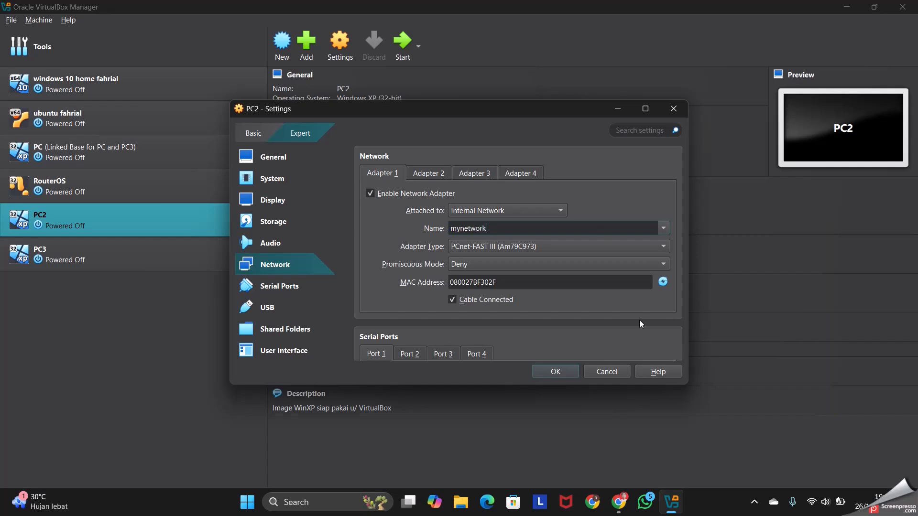
{"action": "left_click", "coordinate": [556, 371]}
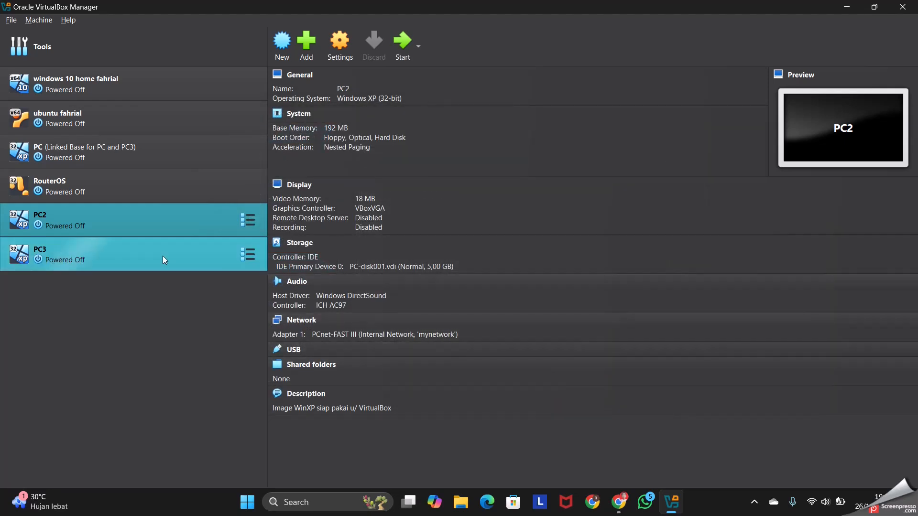
Attach Adapter 1 of PC3 to the Internal Network mynetwork and save the settings
{"action": "left_click", "coordinate": [120, 259]}
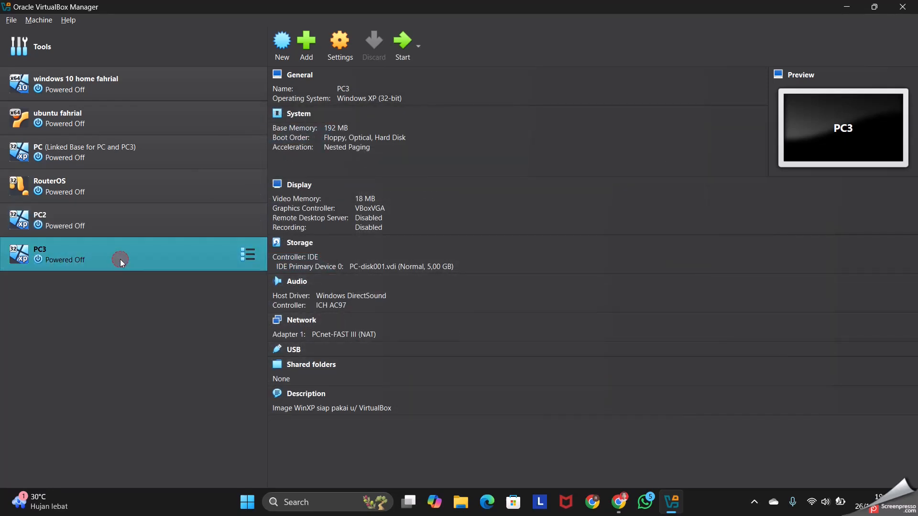
{"action": "left_click", "coordinate": [340, 53]}
{"action": "left_click", "coordinate": [282, 264]}
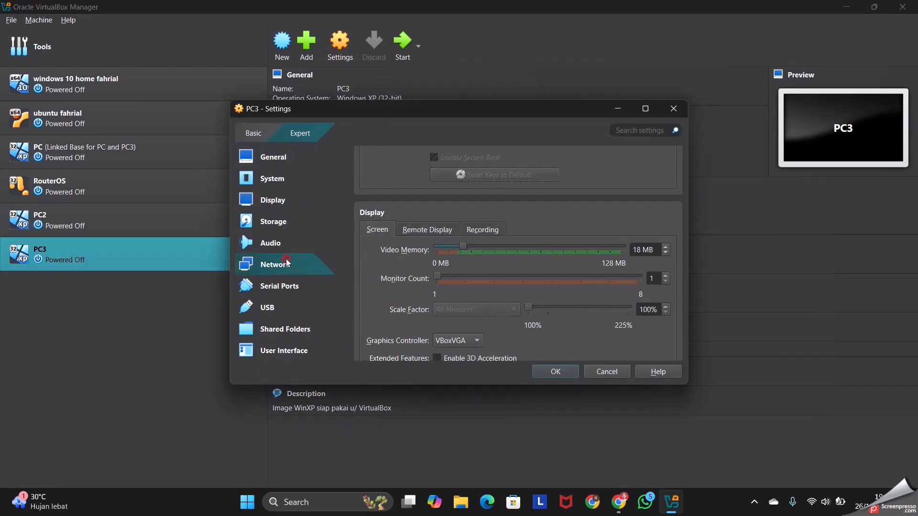
{"action": "left_click", "coordinate": [453, 210]}
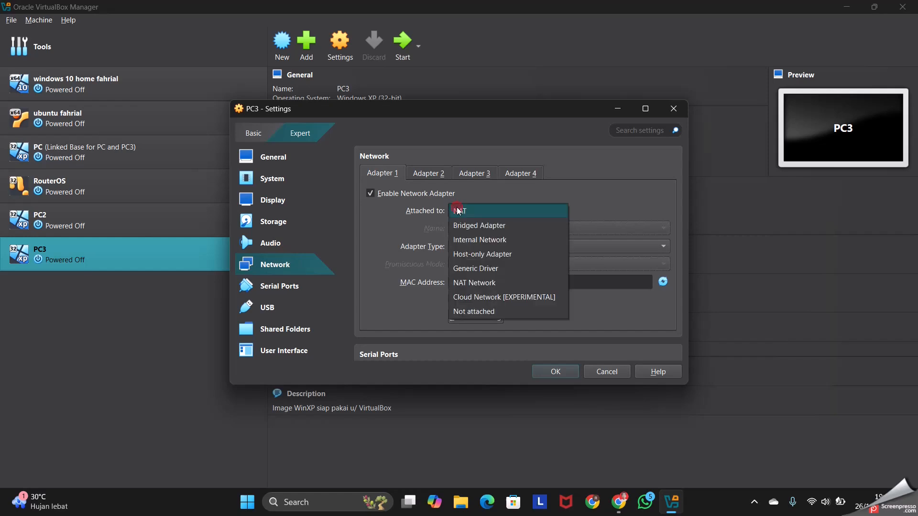
{"action": "left_click", "coordinate": [488, 235]}
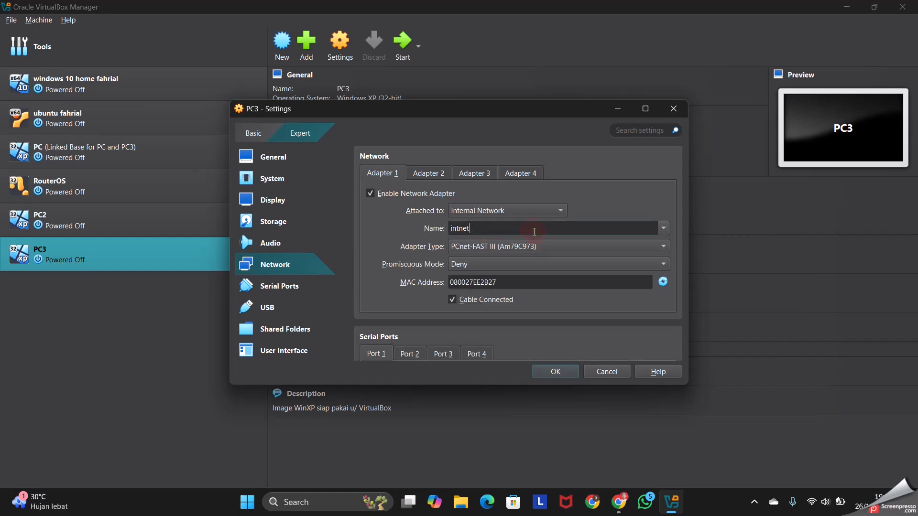
{"action": "key", "text": "BackSpace"}
{"action": "key", "text": "BackSpace"}
{"action": "type", "text": "mynetwork"}
{"action": "left_click", "coordinate": [557, 366]}
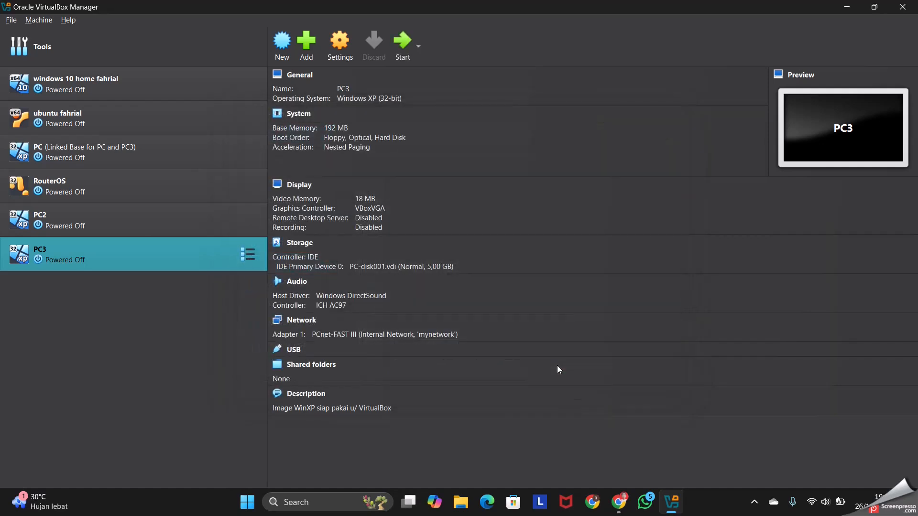
Set Adapter 1 of the RouterOS virtual machine to NAT in its network settings
{"action": "left_click", "coordinate": [102, 182]}
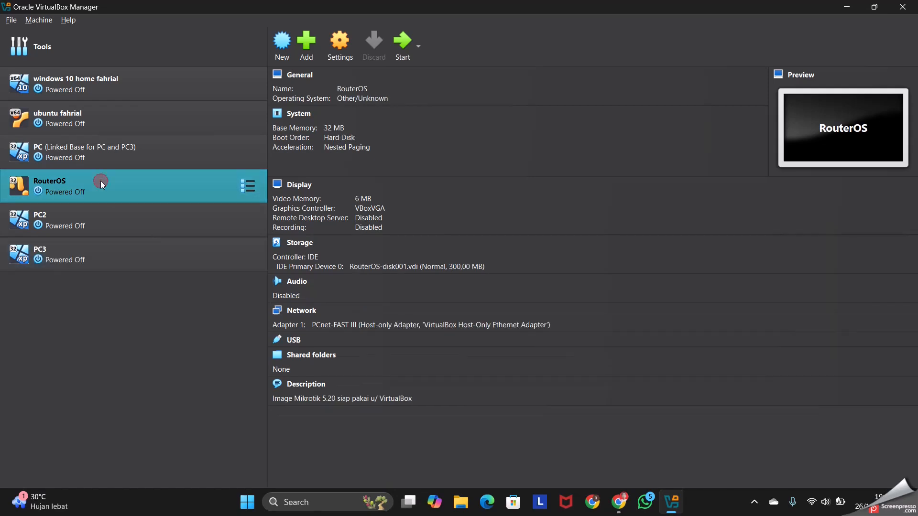
{"action": "left_click", "coordinate": [340, 45]}
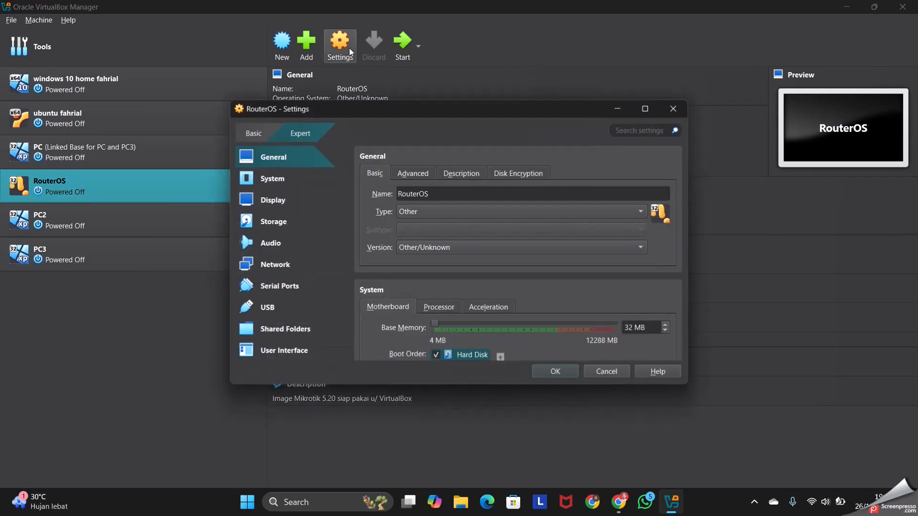
{"action": "left_click", "coordinate": [271, 268]}
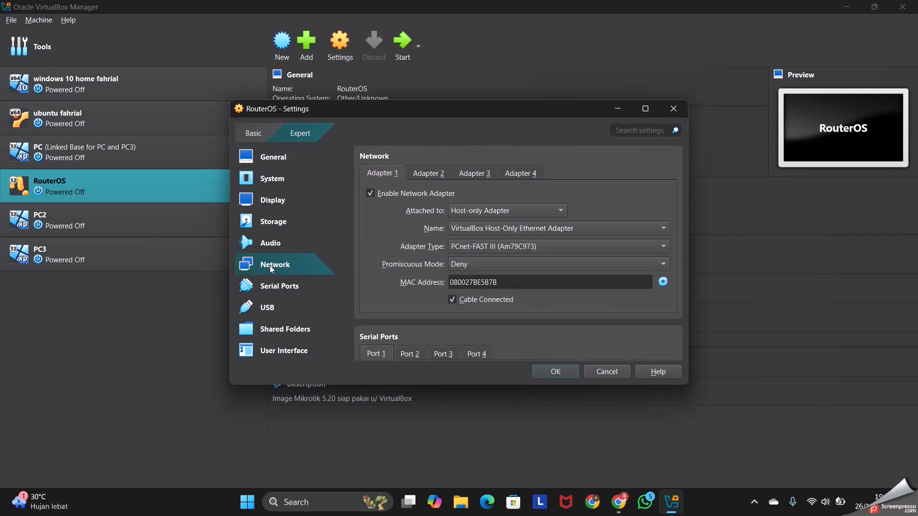
{"action": "left_click", "coordinate": [488, 208]}
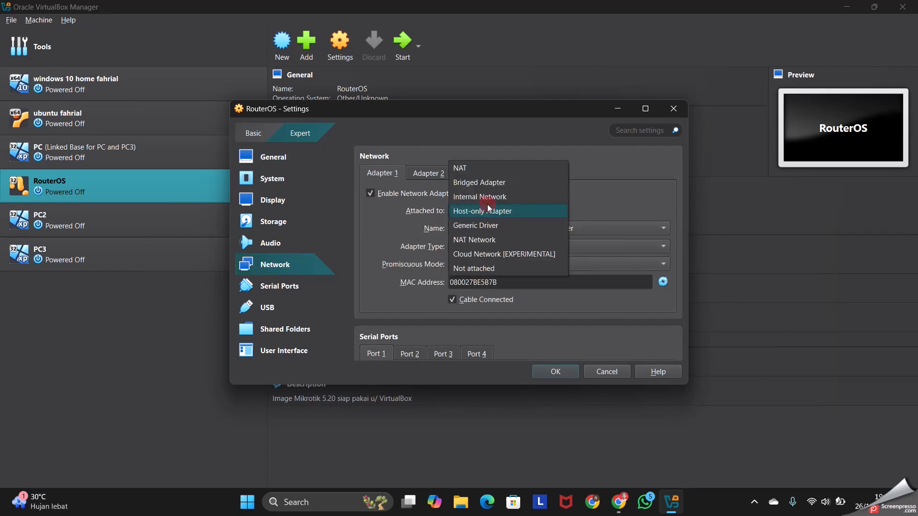
{"action": "left_click", "coordinate": [472, 169]}
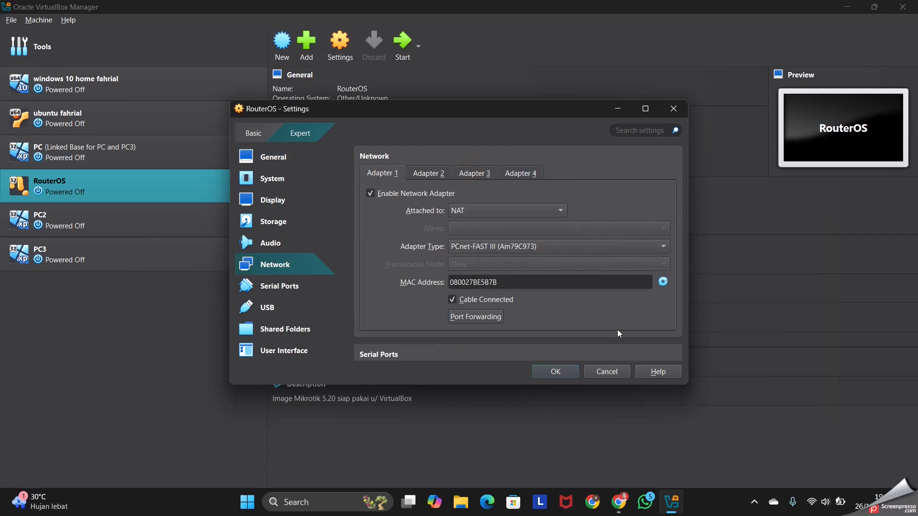
Enable Adapter 2 of RouterOS, attach it to the Internal Network mynetwork, and save the settings
{"action": "left_click", "coordinate": [416, 176]}
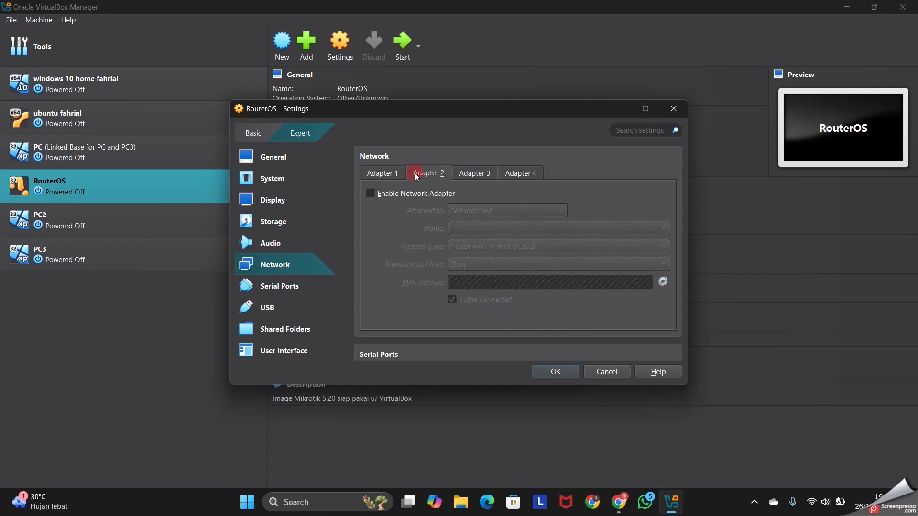
{"action": "left_click", "coordinate": [370, 193]}
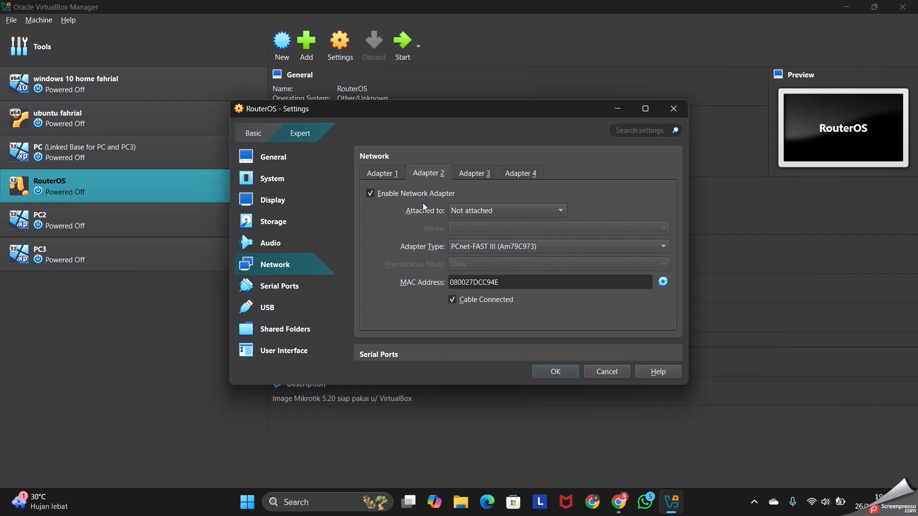
{"action": "left_click", "coordinate": [492, 213]}
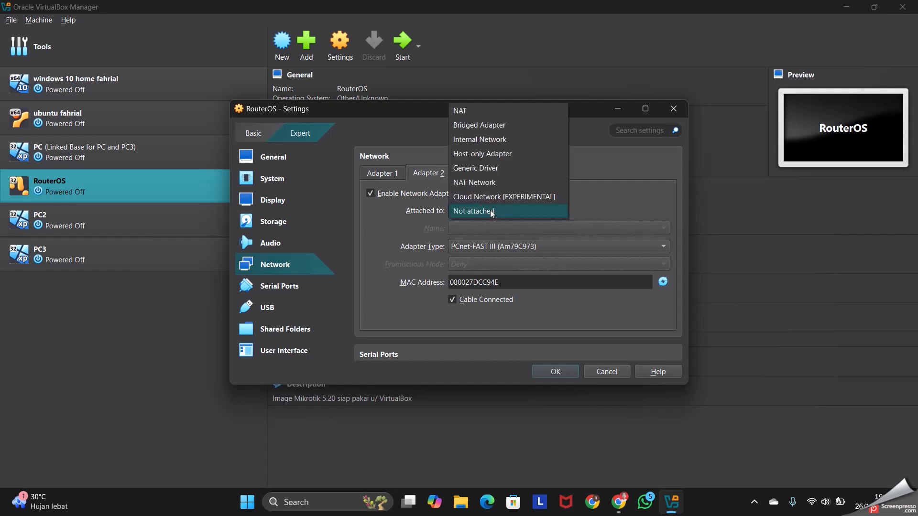
{"action": "left_click", "coordinate": [509, 139]}
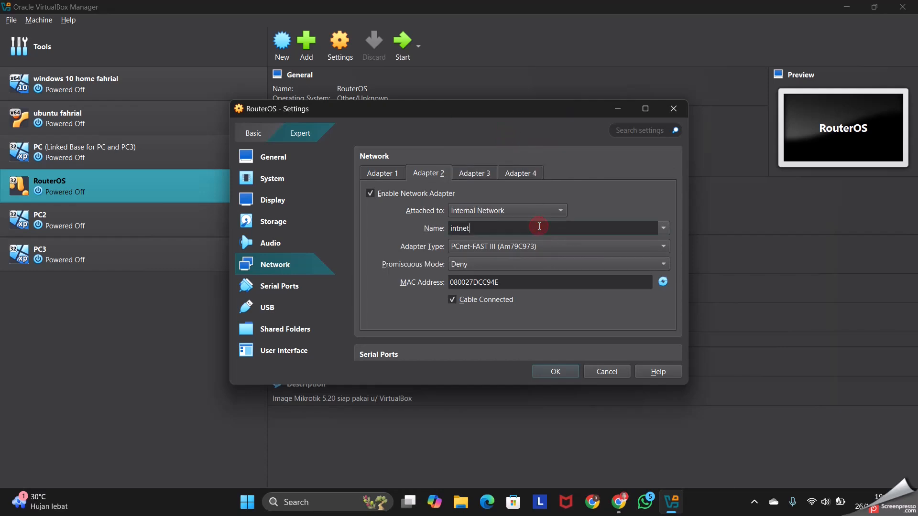
{"action": "key", "text": "BackSpace"}
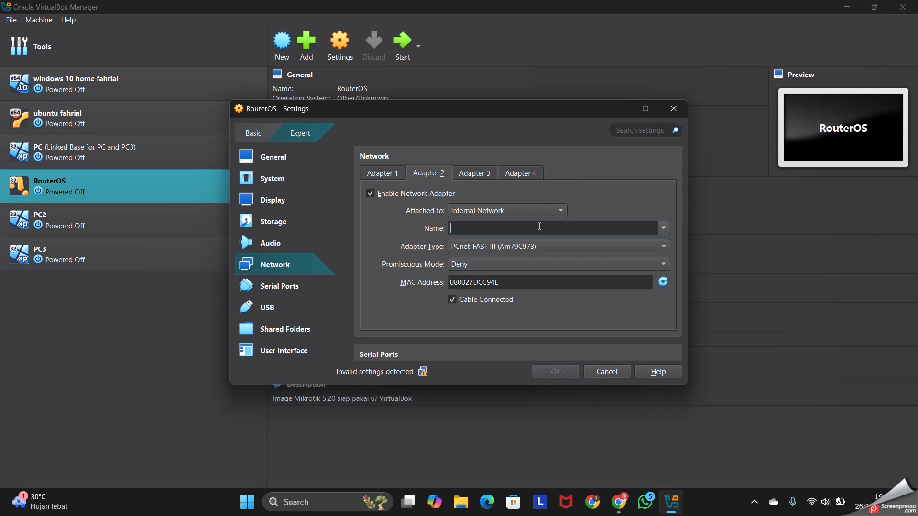
{"action": "type", "text": "mynet"}
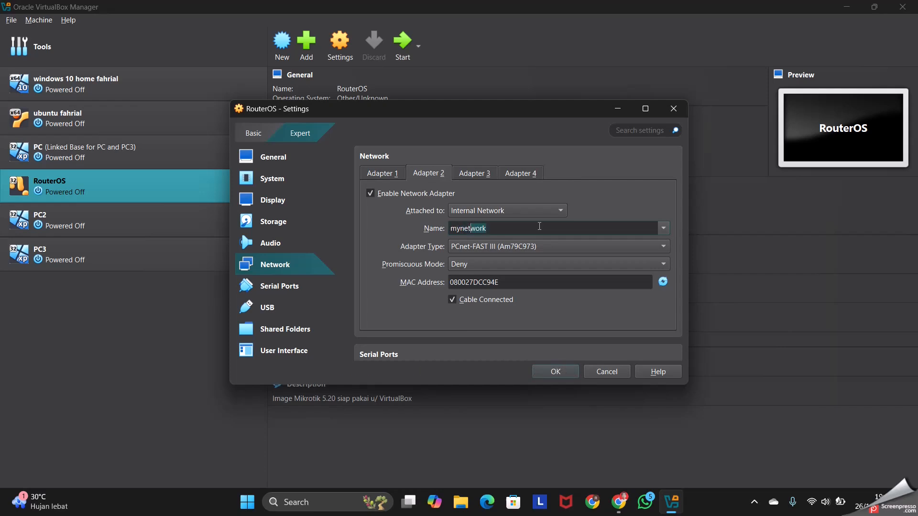
{"action": "type", "text": "work"}
{"action": "left_click", "coordinate": [555, 372]}
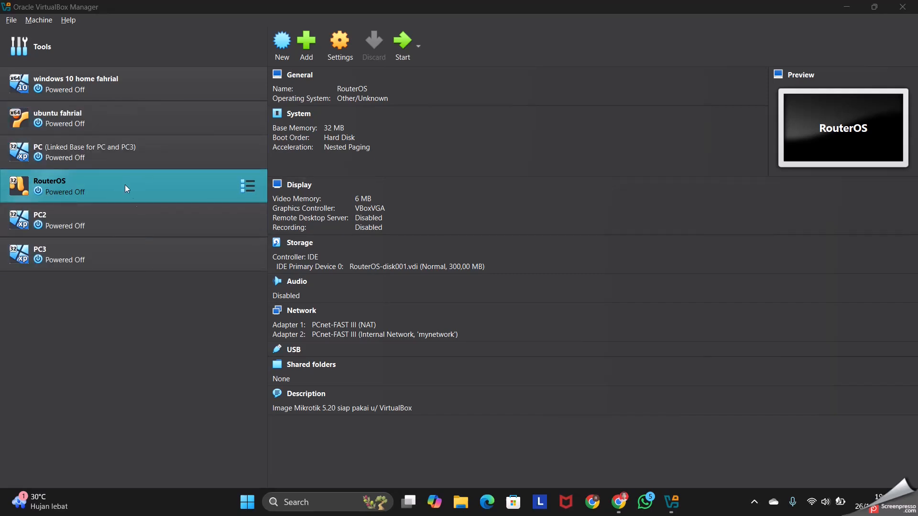
Start the PC, RouterOS, PC2 and PC3 virtual machines
{"action": "left_click", "coordinate": [130, 162]}
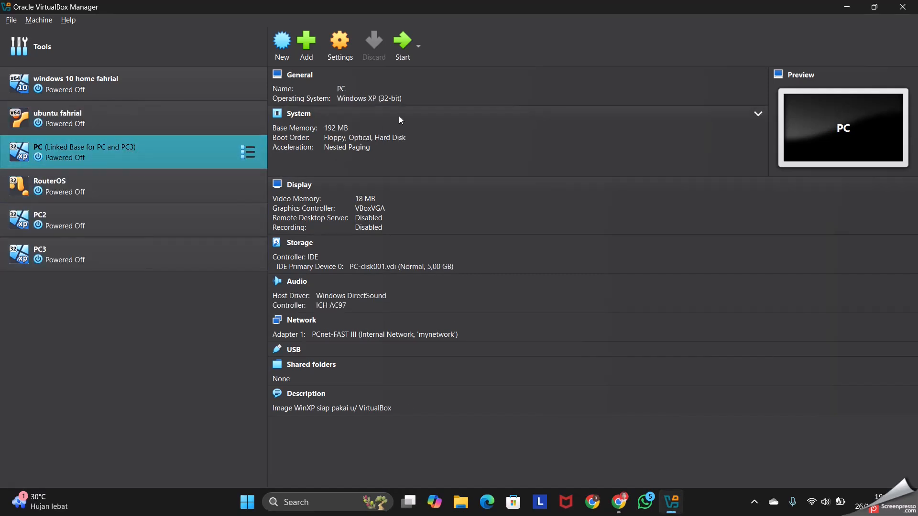
{"action": "left_click", "coordinate": [156, 179]}
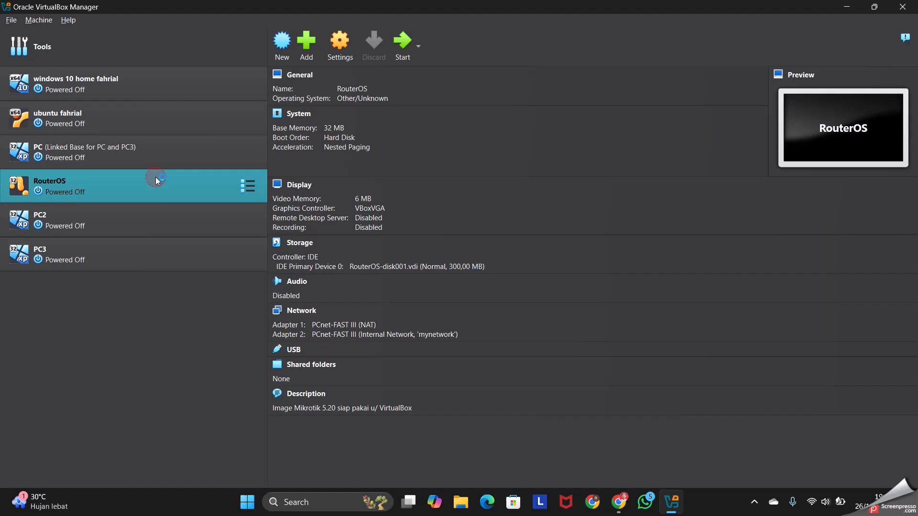
{"action": "left_click", "coordinate": [403, 44]}
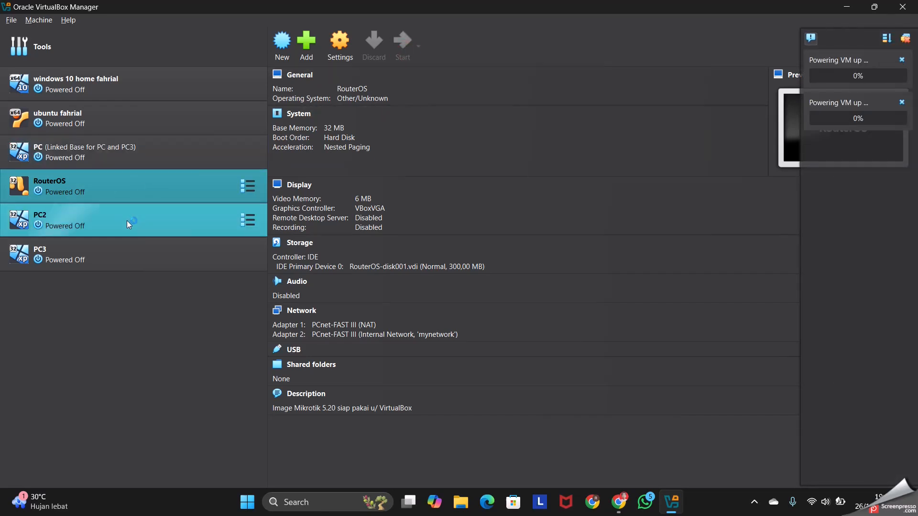
{"action": "left_click", "coordinate": [127, 220]}
{"action": "left_click", "coordinate": [404, 57]}
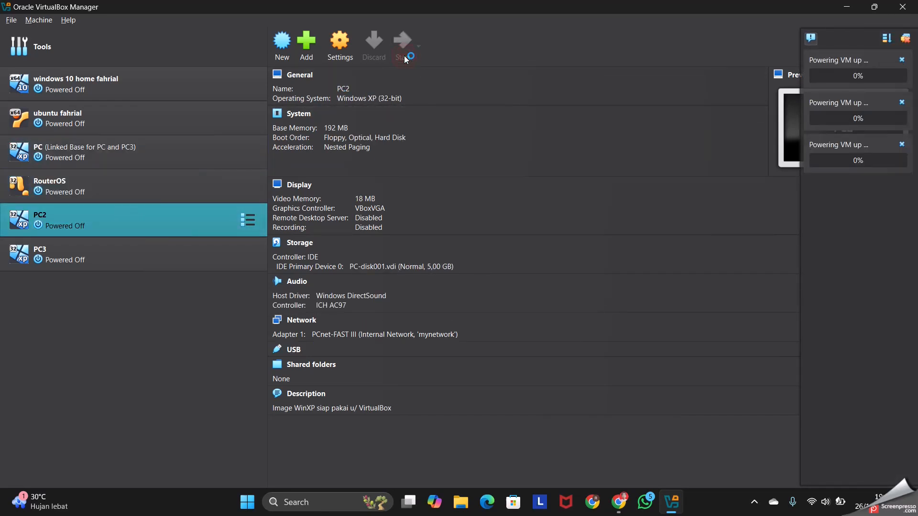
{"action": "left_click", "coordinate": [134, 246]}
{"action": "left_click", "coordinate": [404, 55]}
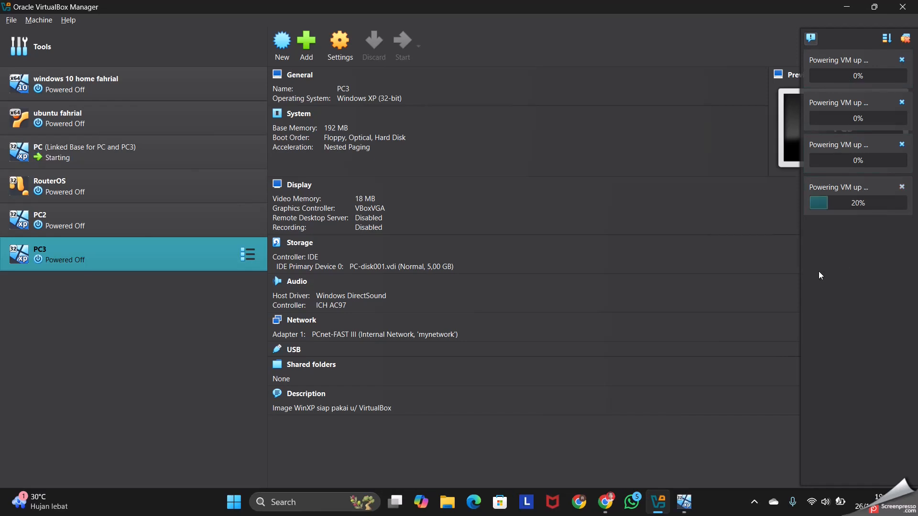
{"action": "mouse_move", "coordinate": [684, 502]}
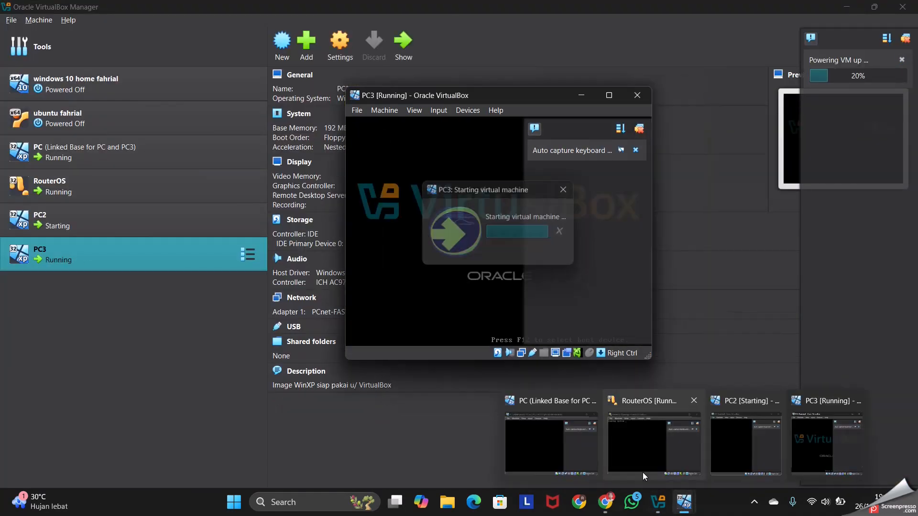
Arrange the PC3 and PC2 virtual machine windows side by side and clear the notifications in PC2
{"action": "mouse_move", "coordinate": [698, 458]}
{"action": "mouse_move", "coordinate": [743, 454]}
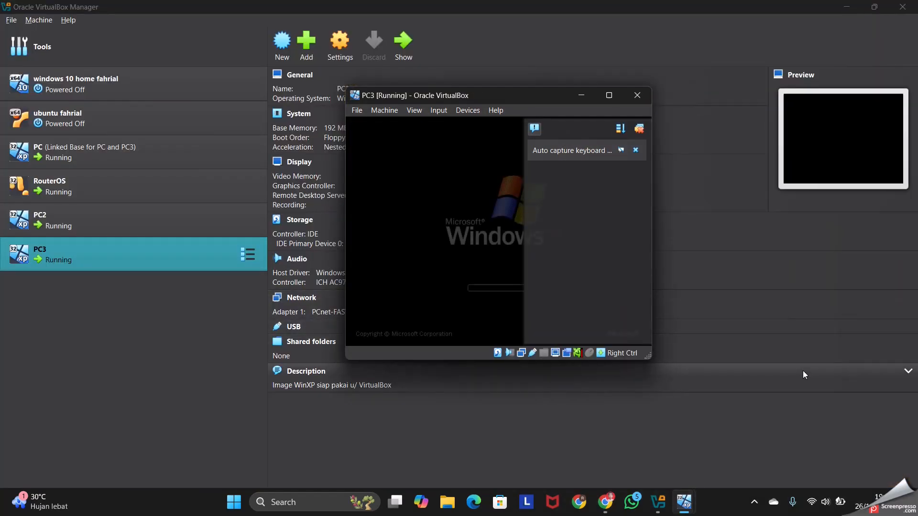
{"action": "left_click_drag", "start_coordinate": [539, 95], "coordinate": [334, 144]}
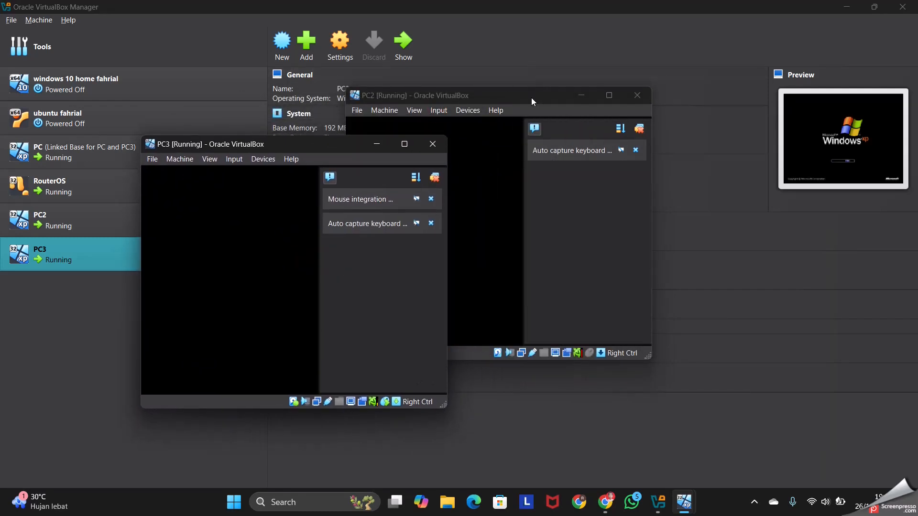
{"action": "left_click_drag", "start_coordinate": [532, 97], "coordinate": [715, 164]}
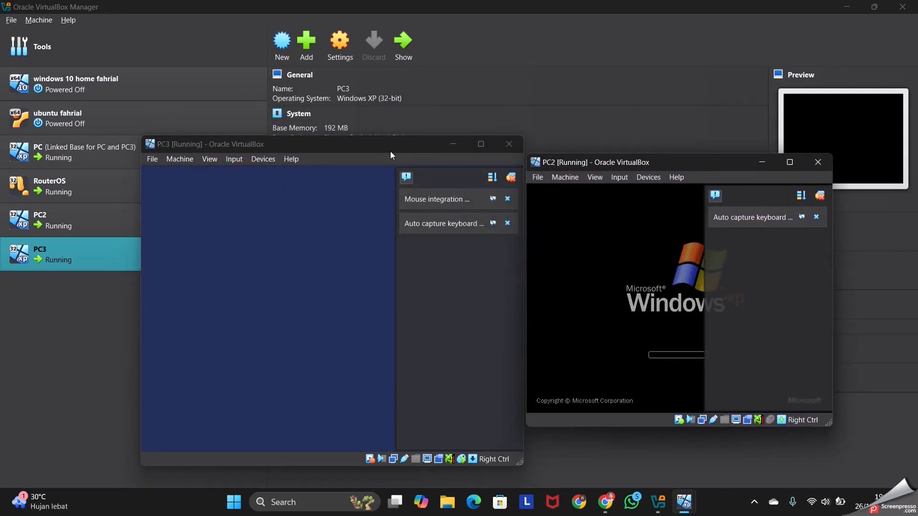
{"action": "left_click_drag", "start_coordinate": [390, 151], "coordinate": [355, 127]}
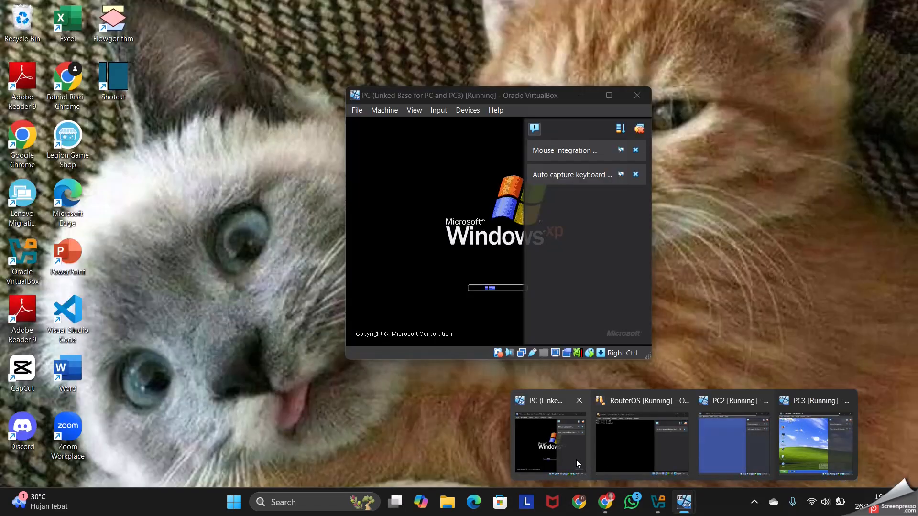
{"action": "mouse_move", "coordinate": [666, 446]}
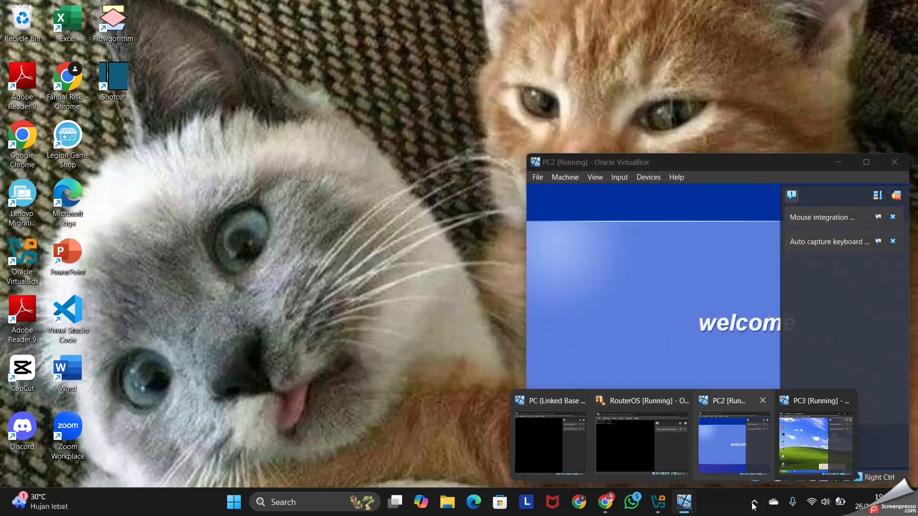
{"action": "left_click", "coordinate": [815, 442]}
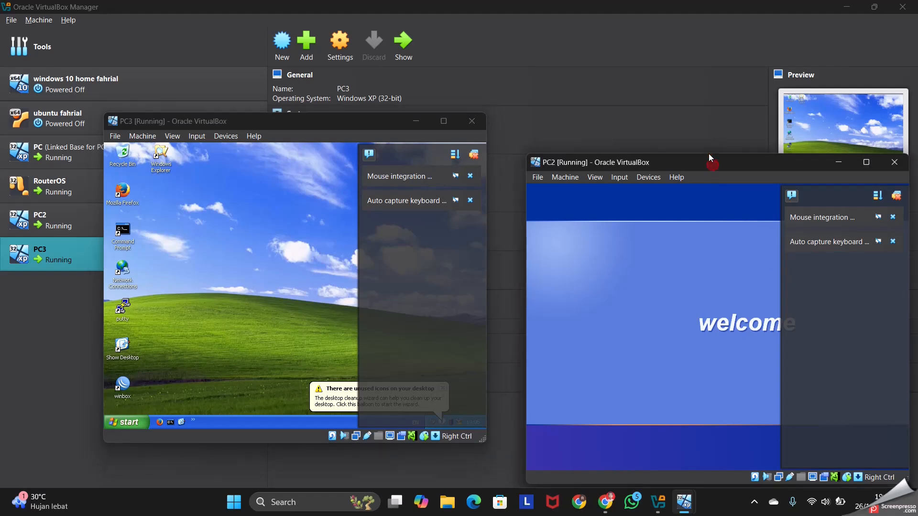
{"action": "left_click_drag", "start_coordinate": [709, 158], "coordinate": [707, 113]}
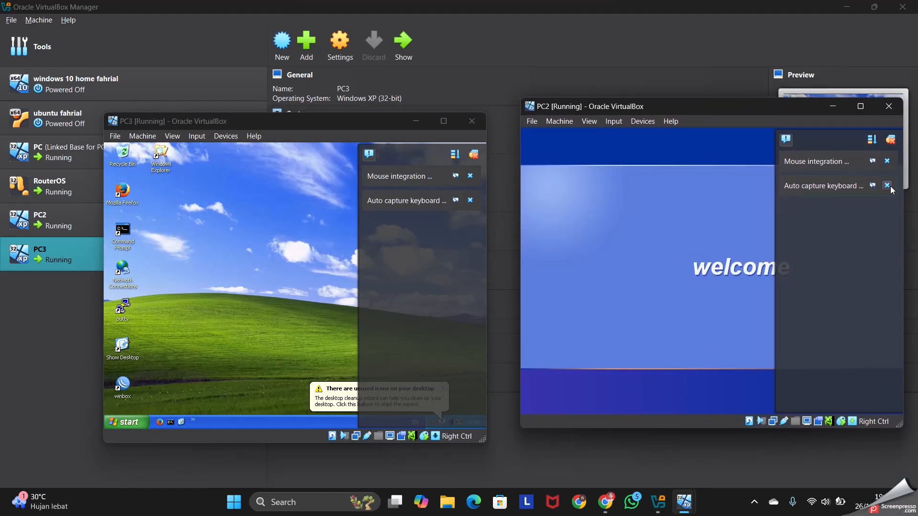
{"action": "left_click", "coordinate": [892, 135]}
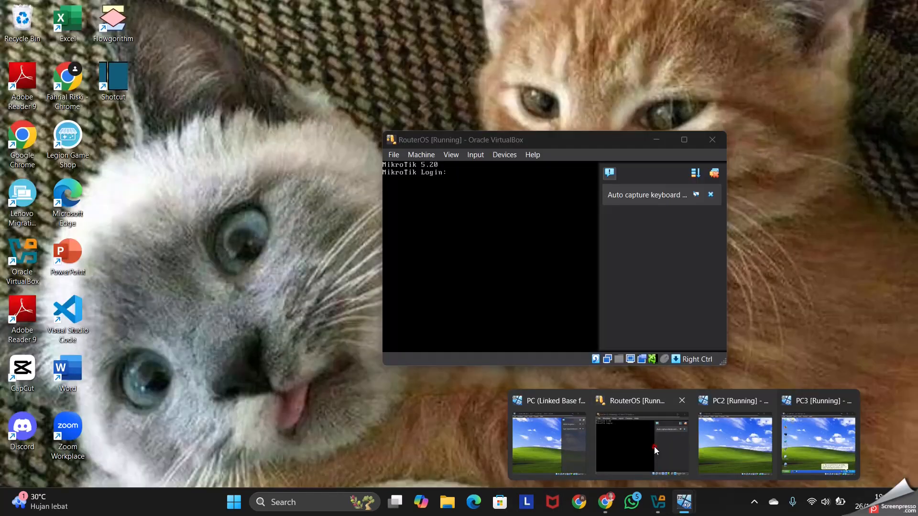
Log in to the RouterOS console as admin with the password left empty, and minimize its window
{"action": "left_click", "coordinate": [654, 446]}
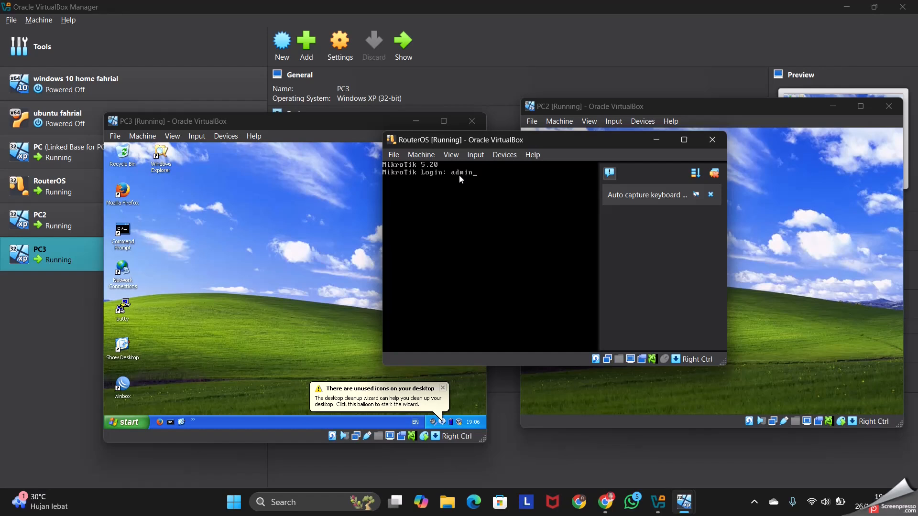
{"action": "key", "text": "Return"}
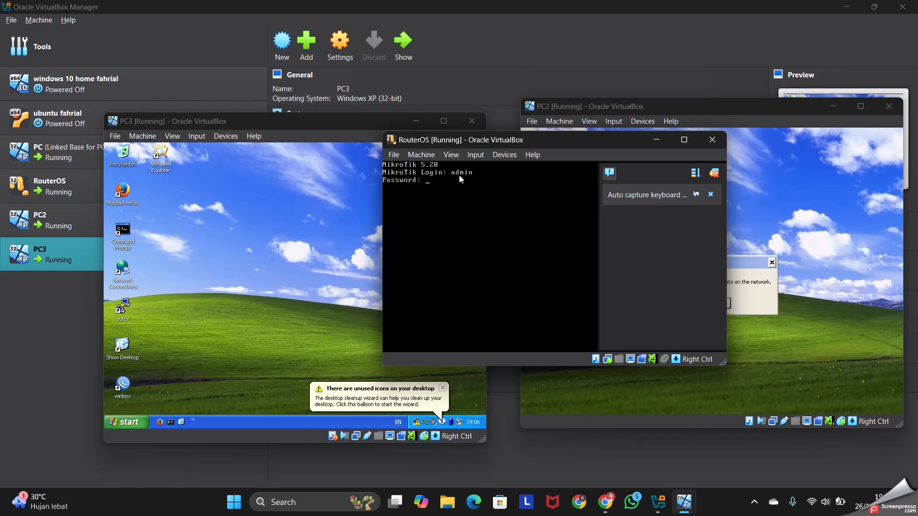
{"action": "key", "text": "Return"}
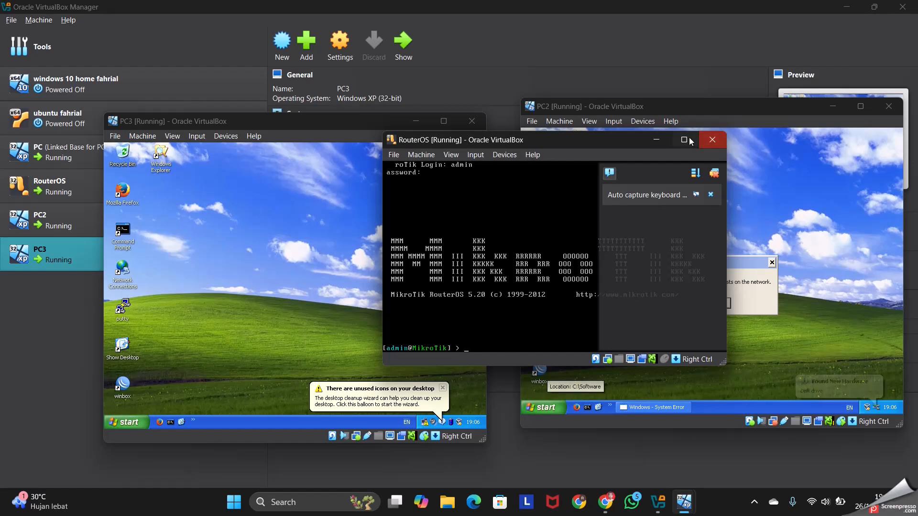
{"action": "left_click", "coordinate": [658, 140]}
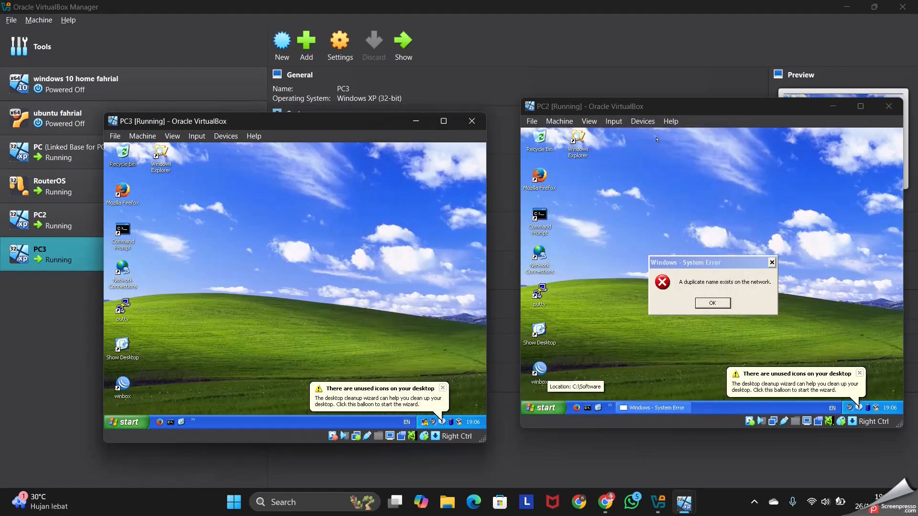
Dismiss the duplicate-name errors and desktop cleanup notices in PC2 and PC, and clear PC's VirtualBox notifications
{"action": "left_click", "coordinate": [712, 304]}
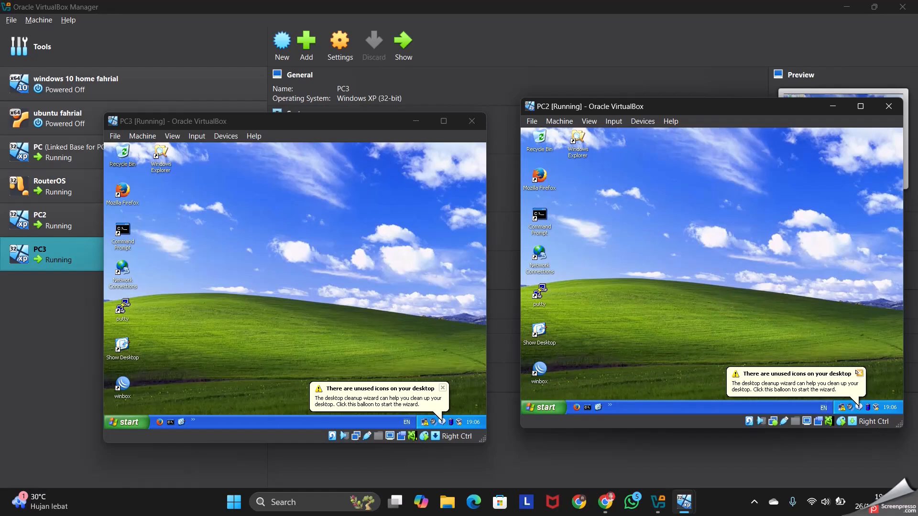
{"action": "left_click", "coordinate": [858, 373]}
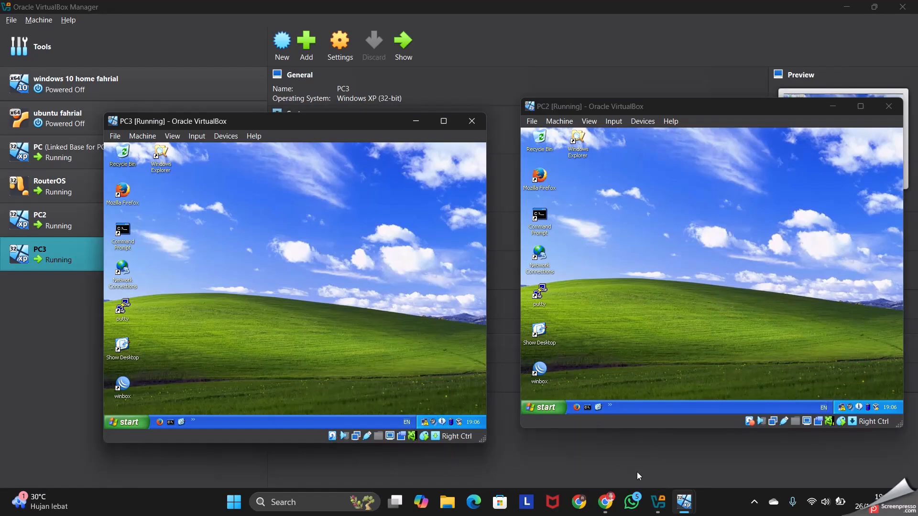
{"action": "mouse_move", "coordinate": [683, 502]}
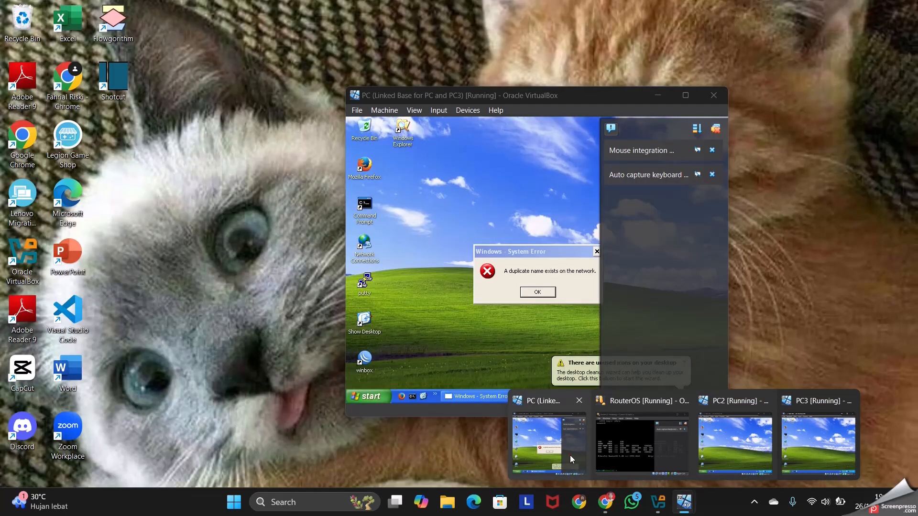
{"action": "left_click", "coordinate": [570, 455]}
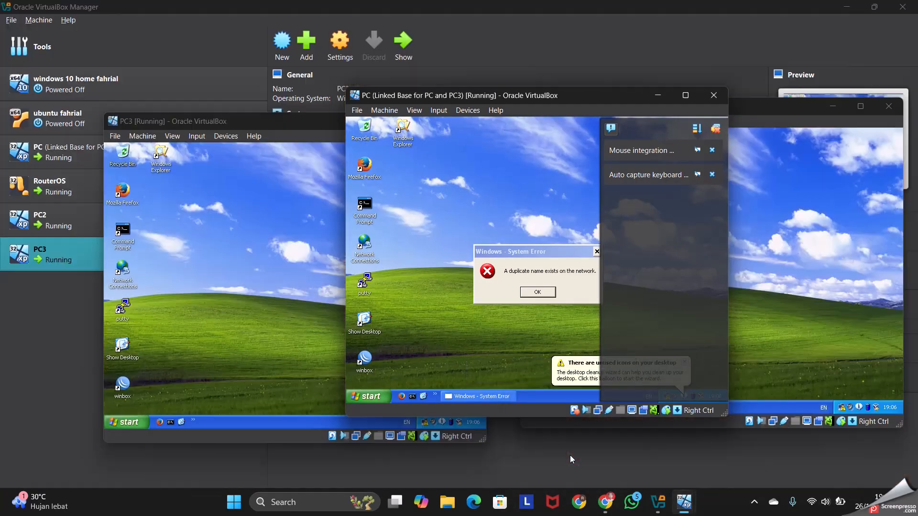
{"action": "left_click", "coordinate": [710, 134]}
{"action": "left_click", "coordinate": [543, 291]}
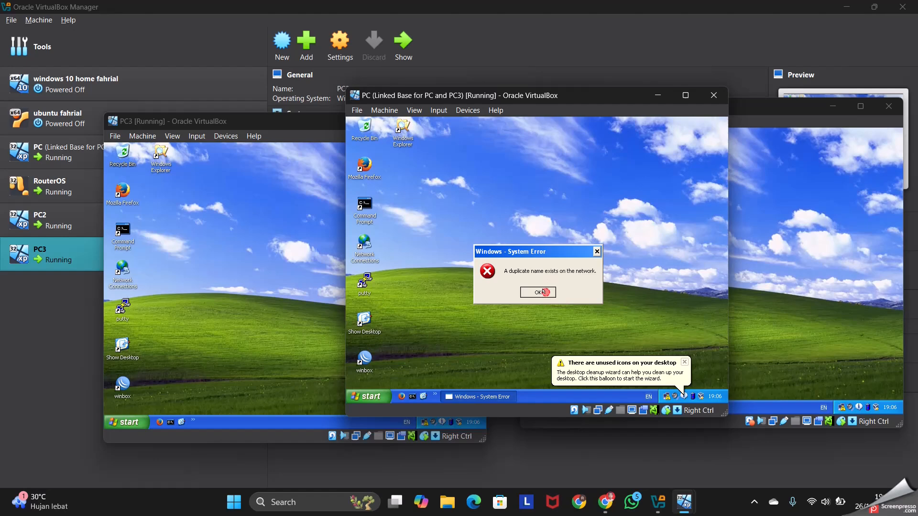
{"action": "left_click", "coordinate": [684, 362]}
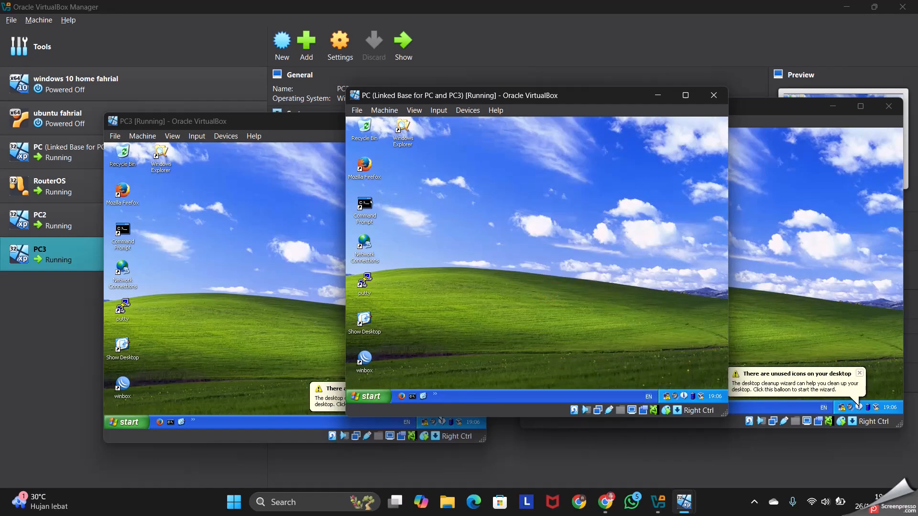
{"action": "left_click", "coordinate": [372, 396]}
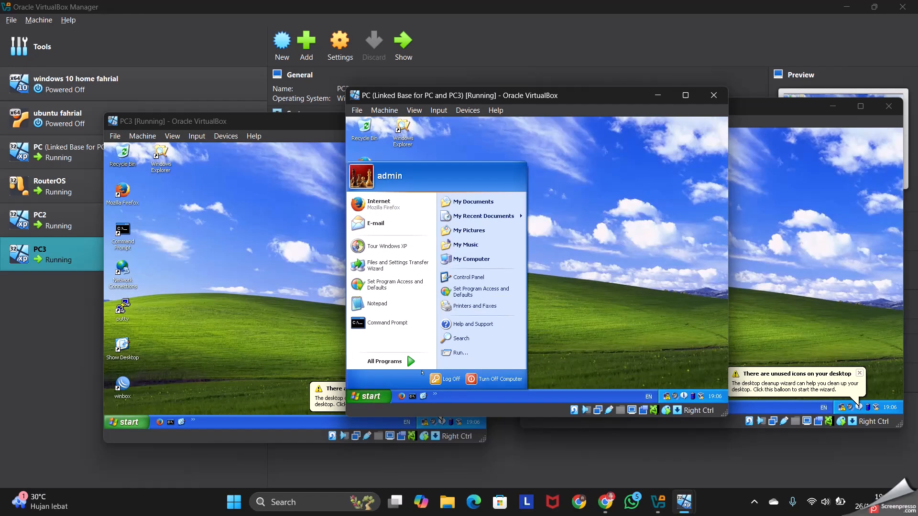
{"action": "left_click", "coordinate": [625, 283]}
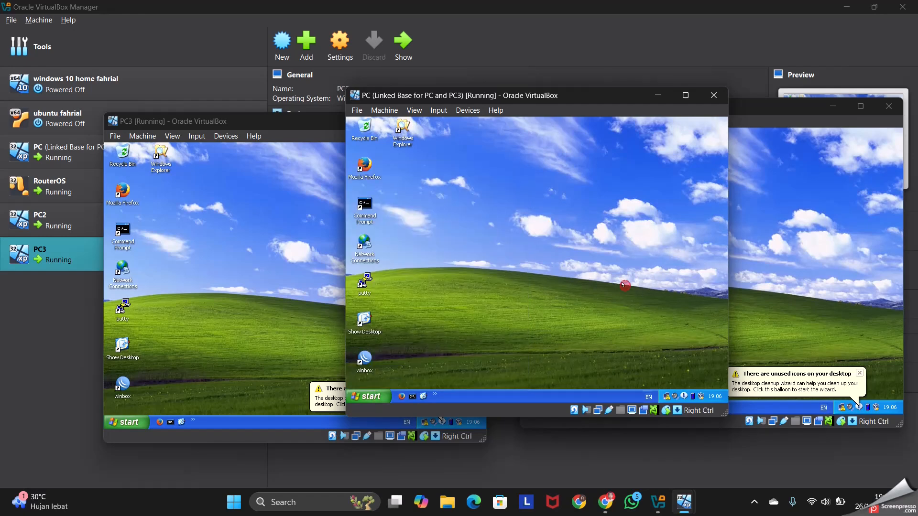
Launch WinBox in PC, connect as admin to the MikroTik router through its discovered MAC address, and maximize the PC window
{"action": "double_click", "coordinate": [363, 358]}
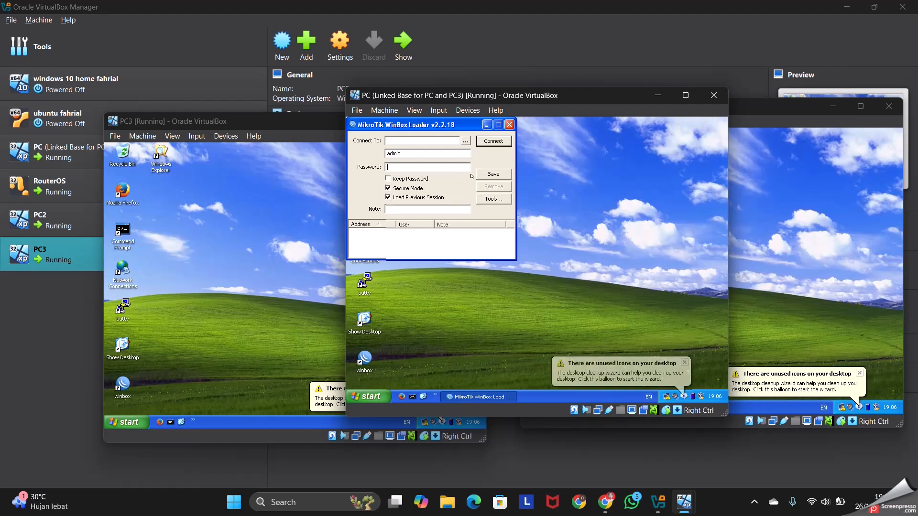
{"action": "left_click", "coordinate": [463, 141]}
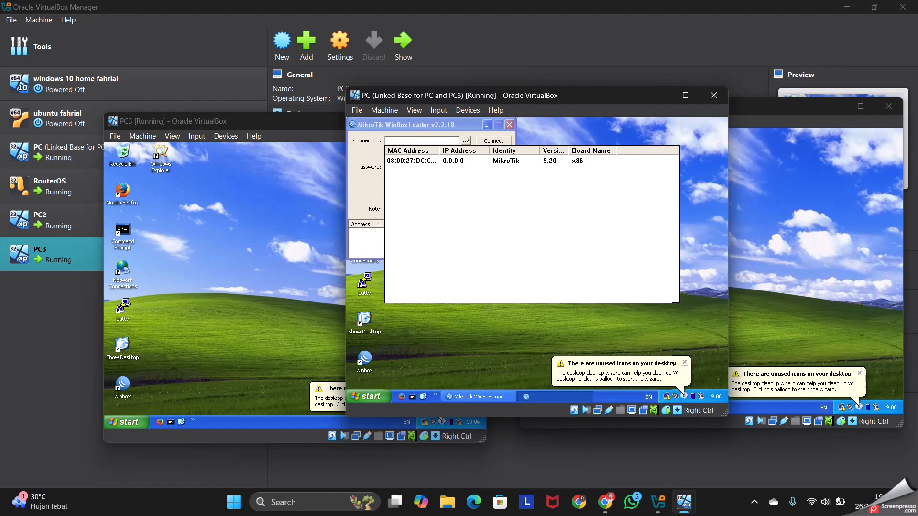
{"action": "left_click", "coordinate": [405, 159]}
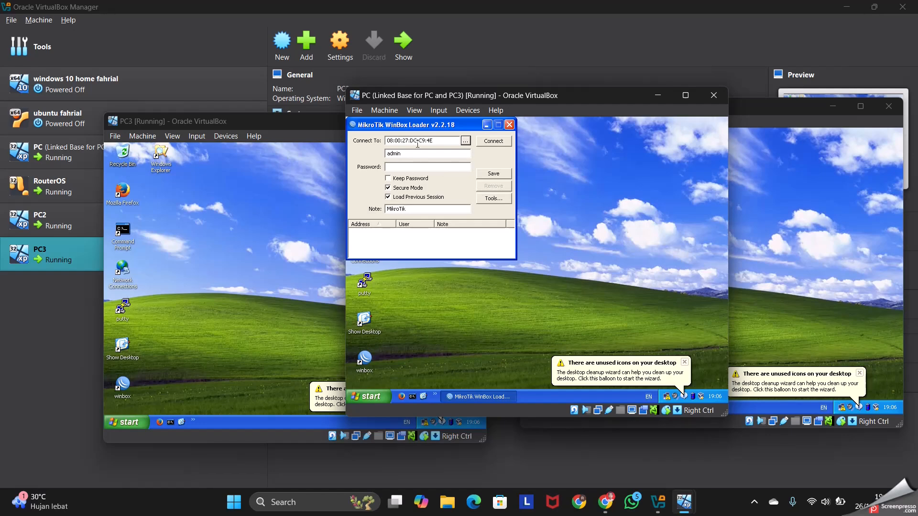
{"action": "left_click", "coordinate": [488, 141]}
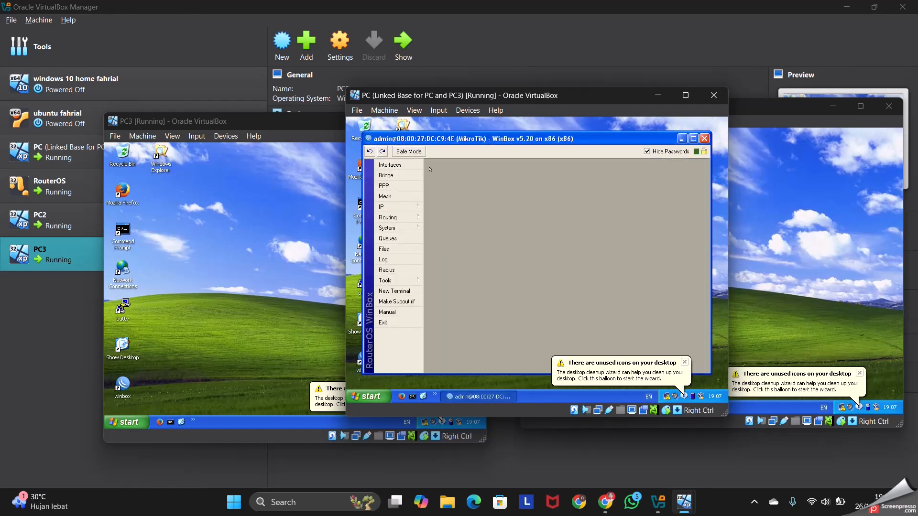
{"action": "left_click", "coordinate": [684, 96]}
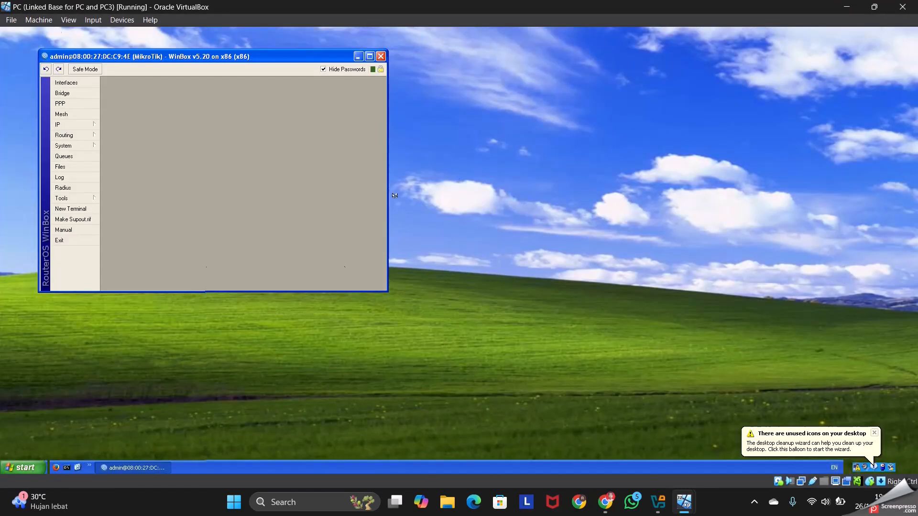
Add a DHCP client on interface ether1 of the router, keeping the peer DNS, peer NTP and default route options enabled
{"action": "left_click", "coordinate": [82, 123]}
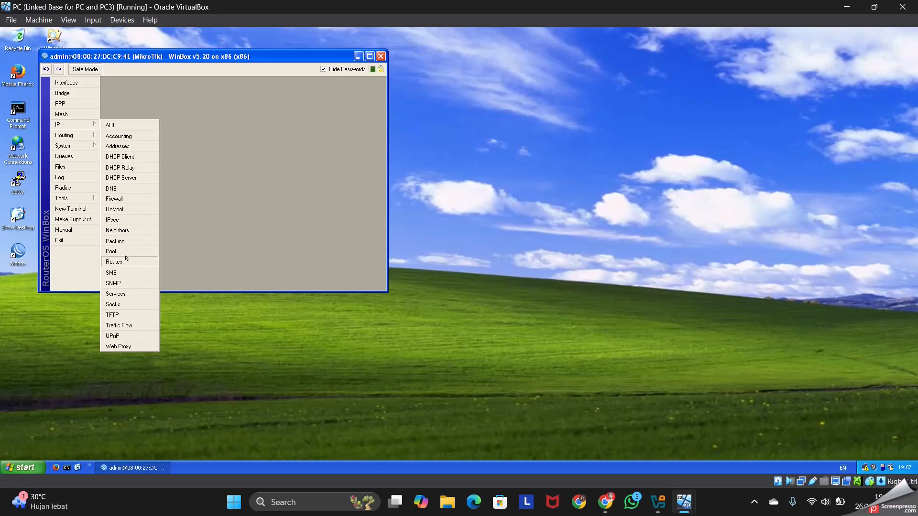
{"action": "left_click", "coordinate": [134, 156]}
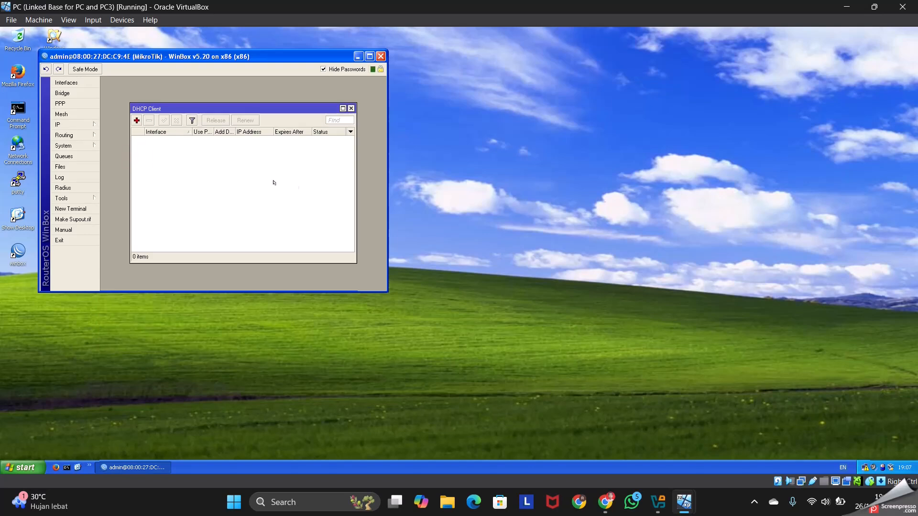
{"action": "left_click", "coordinate": [136, 120]}
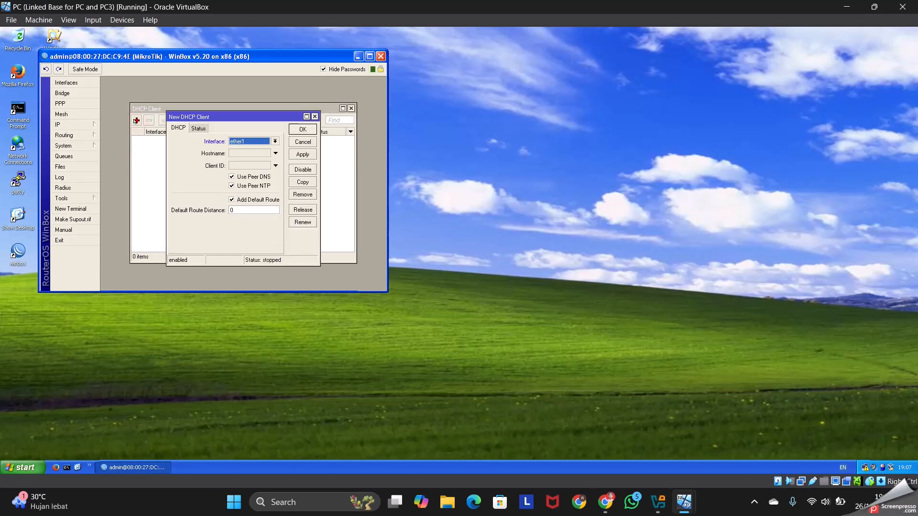
{"action": "left_click", "coordinate": [268, 141]}
{"action": "left_click", "coordinate": [260, 146]}
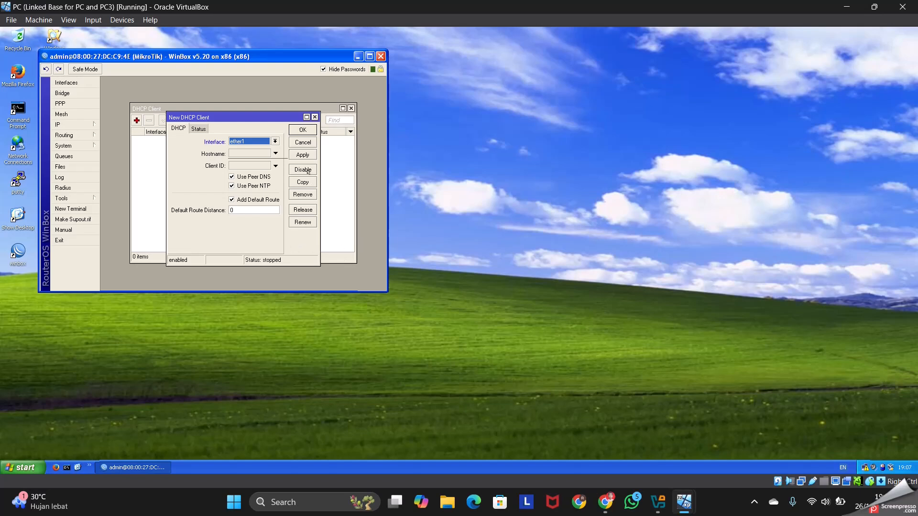
{"action": "left_click", "coordinate": [304, 154]}
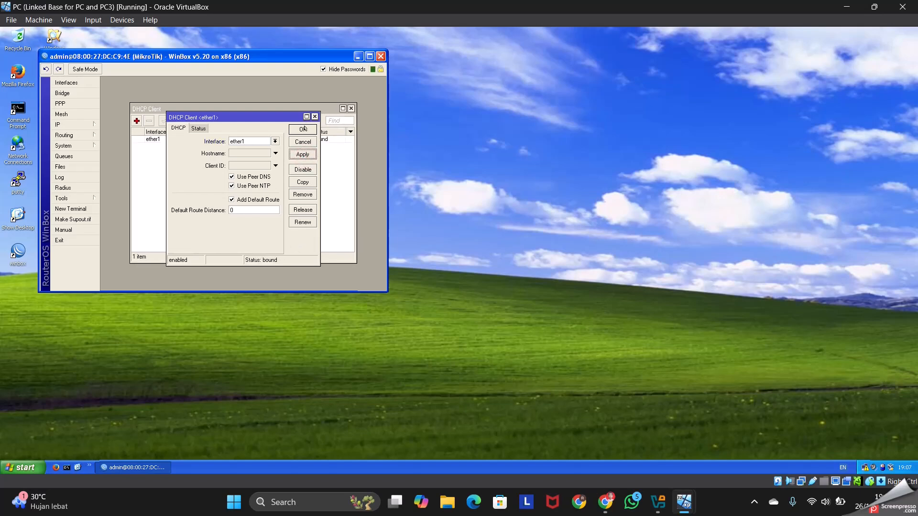
{"action": "left_click", "coordinate": [304, 129]}
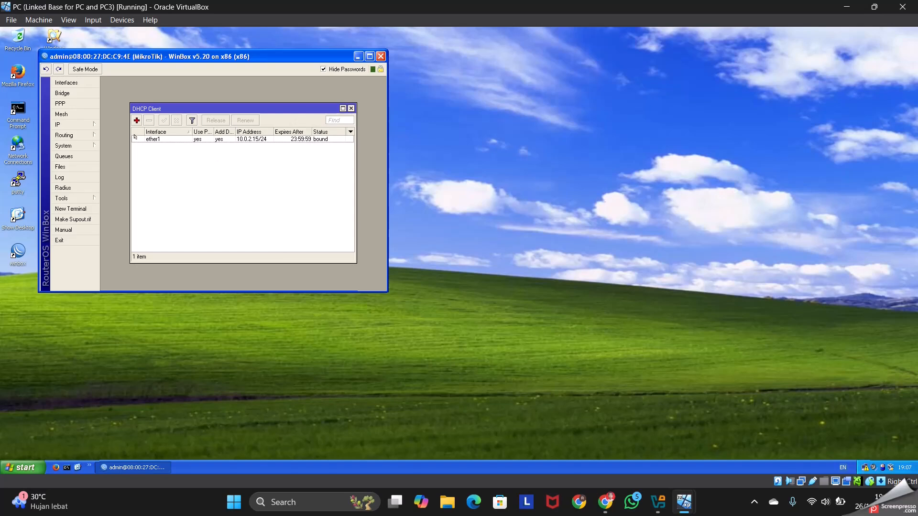
Add the IP address 192.168.1.1/24 to interface ether2 of the router
{"action": "left_click", "coordinate": [65, 124]}
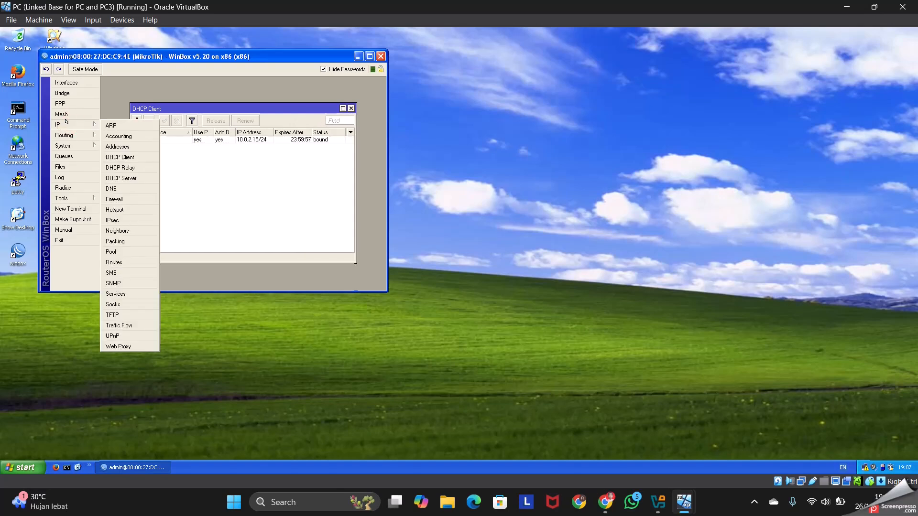
{"action": "left_click", "coordinate": [129, 145]}
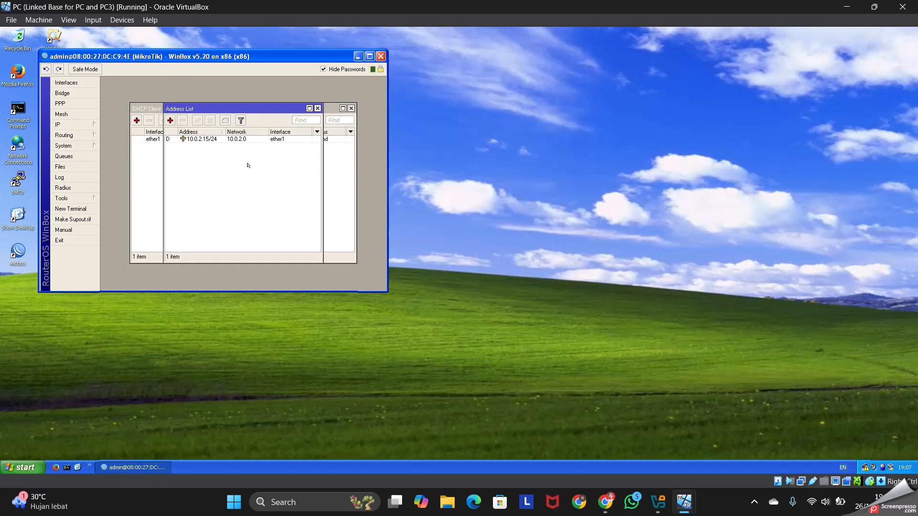
{"action": "left_click", "coordinate": [169, 120]}
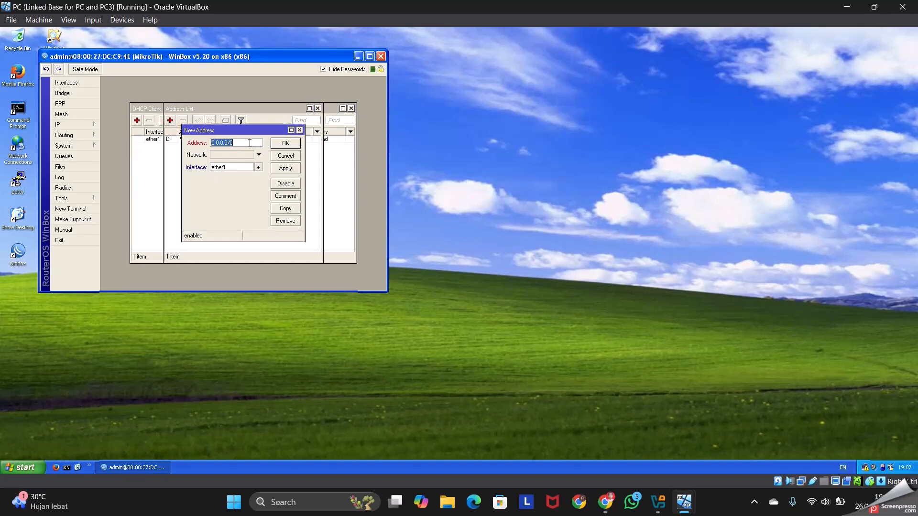
{"action": "key", "text": "BackSpace"}
{"action": "type", "text": "192.168.1.1/24"}
{"action": "left_click", "coordinate": [259, 167]}
{"action": "left_click", "coordinate": [244, 178]}
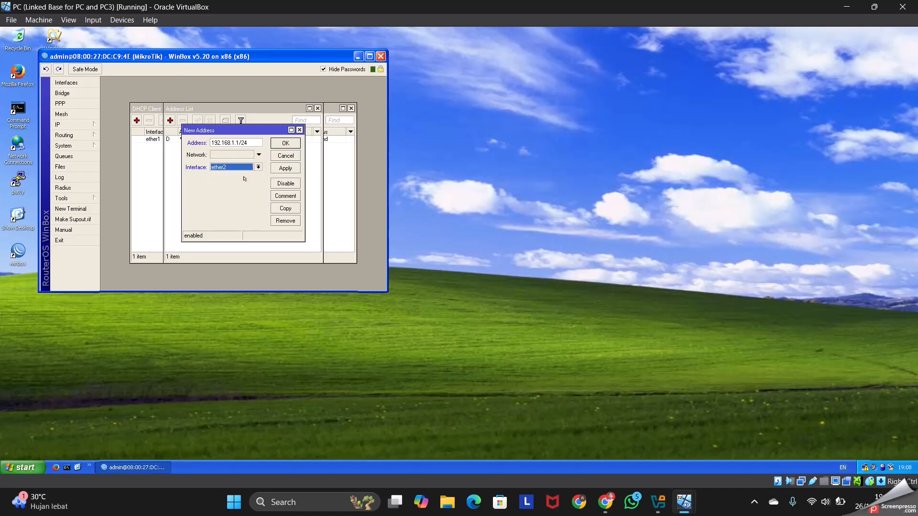
{"action": "left_click", "coordinate": [288, 168]}
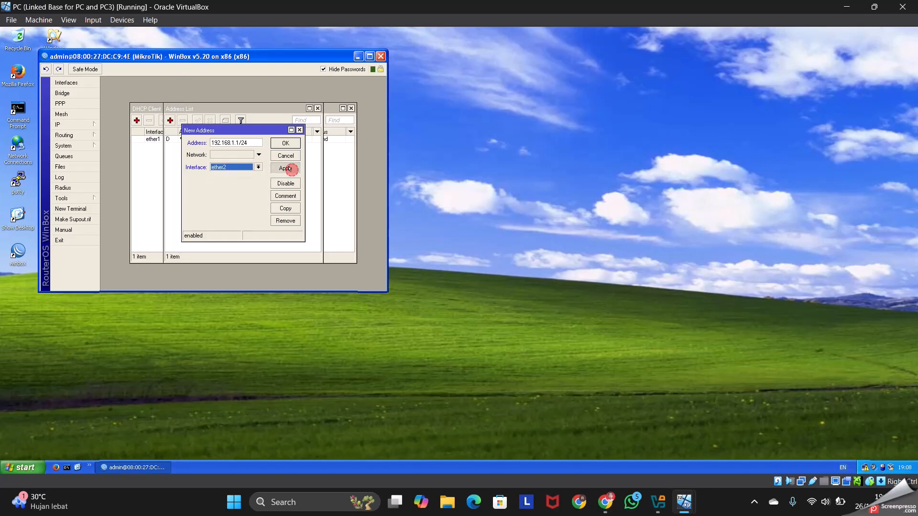
{"action": "left_click", "coordinate": [285, 142]}
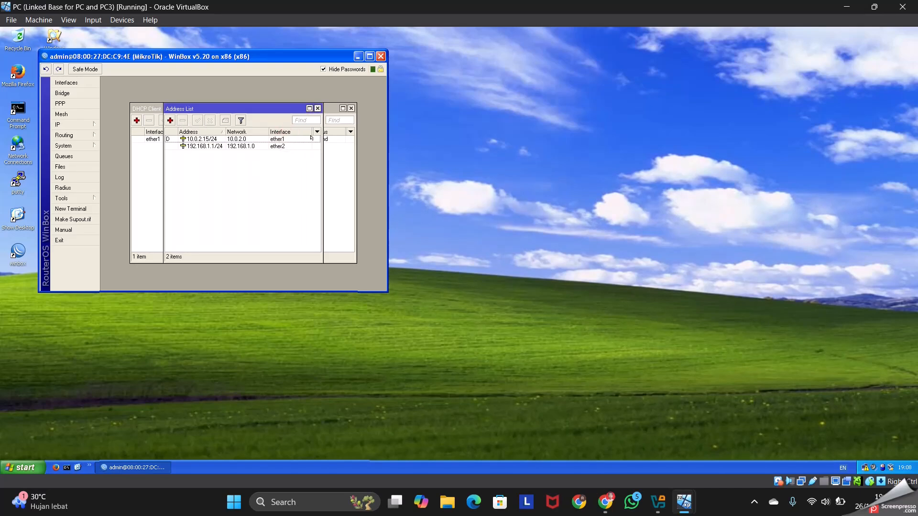
Add a firewall NAT rule with chain srcnat, out interface ether1 and action masquerade
{"action": "left_click", "coordinate": [62, 125]}
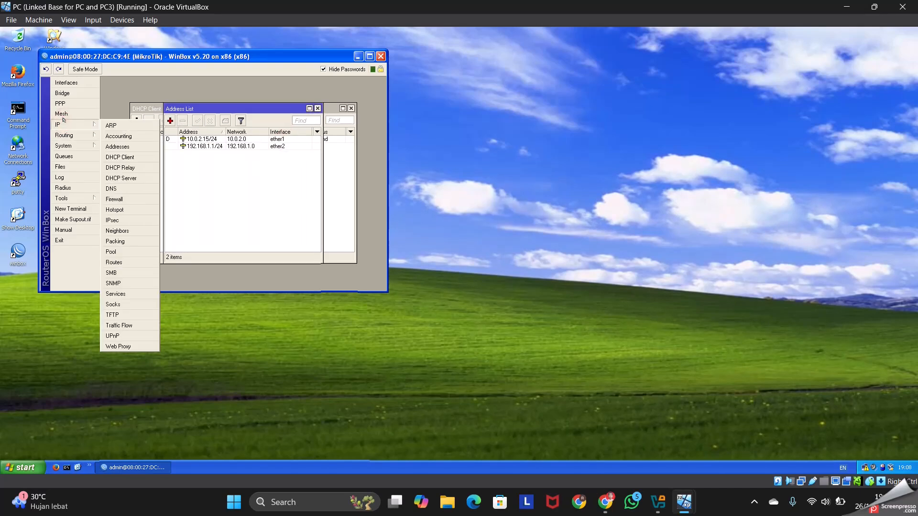
{"action": "left_click", "coordinate": [116, 198]}
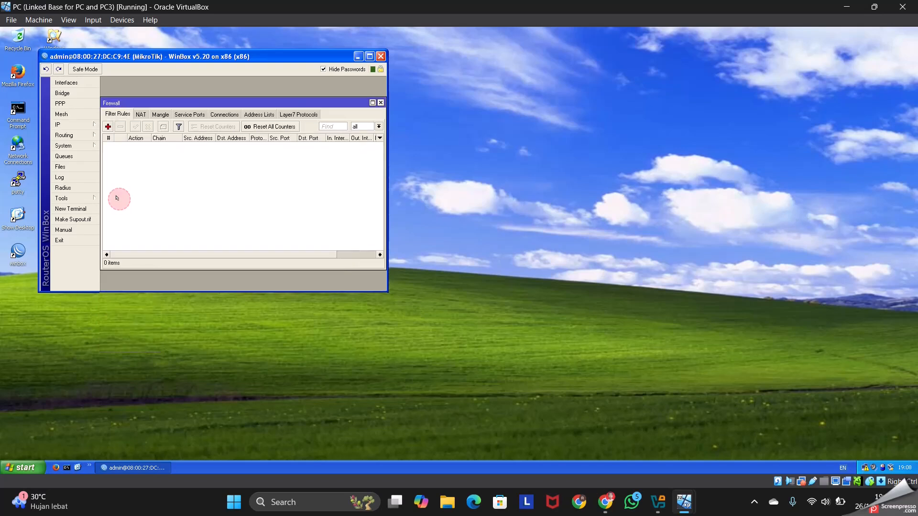
{"action": "left_click", "coordinate": [137, 114]}
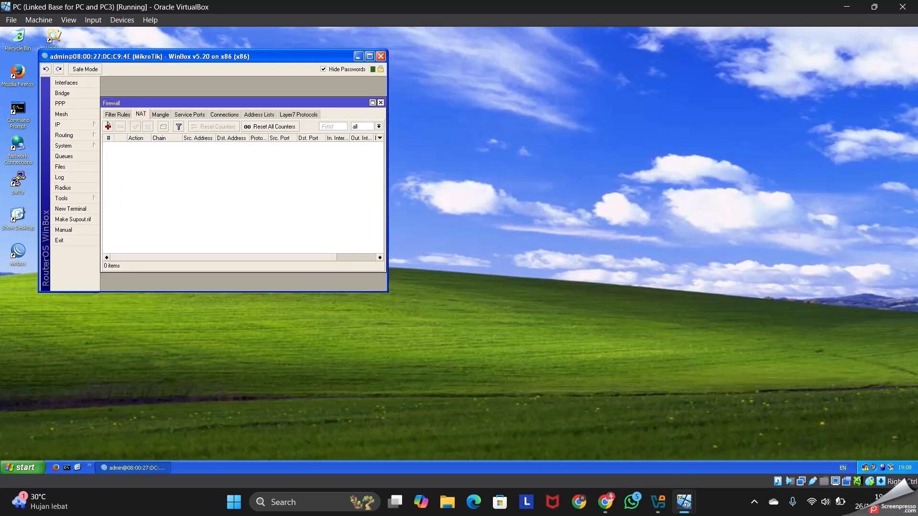
{"action": "left_click", "coordinate": [108, 126]}
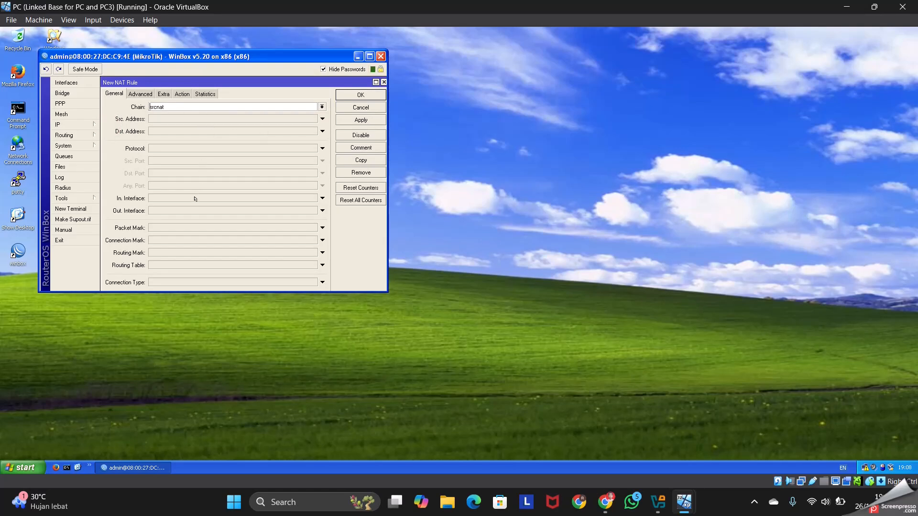
{"action": "left_click", "coordinate": [321, 211]}
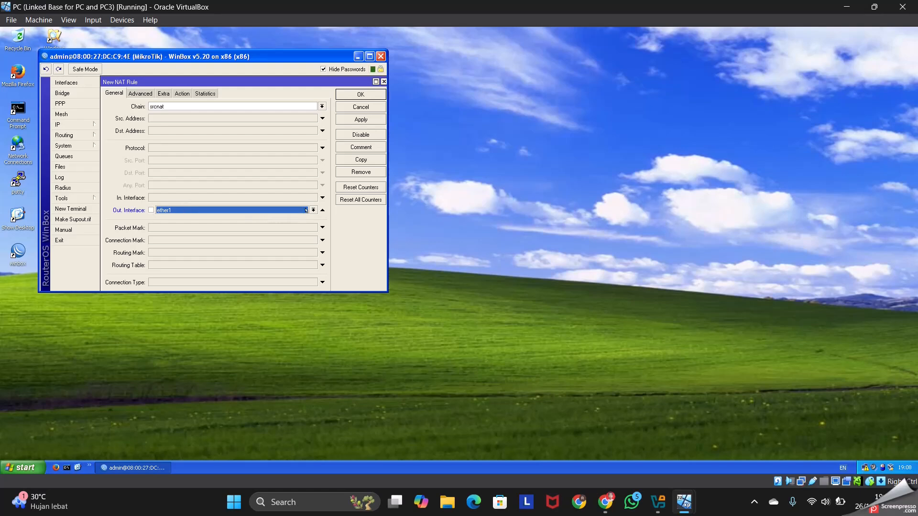
{"action": "left_click", "coordinate": [179, 92]}
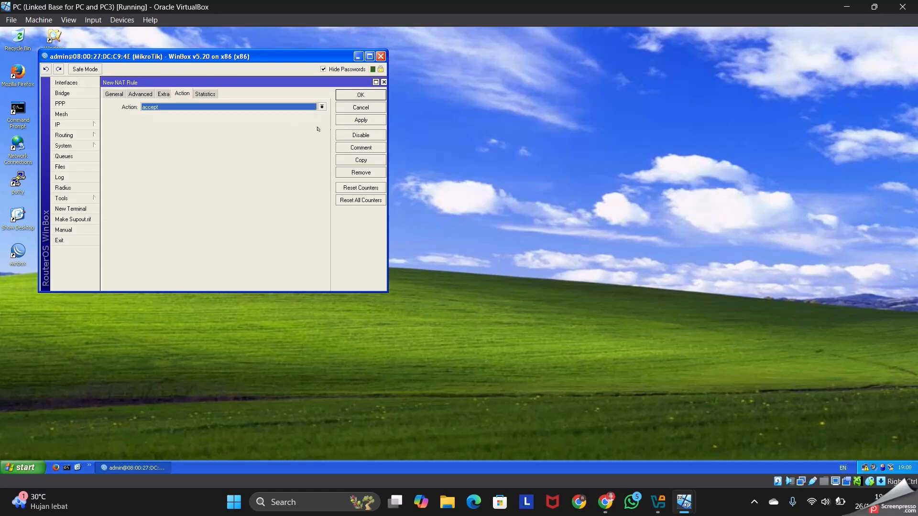
{"action": "left_click", "coordinate": [315, 103]}
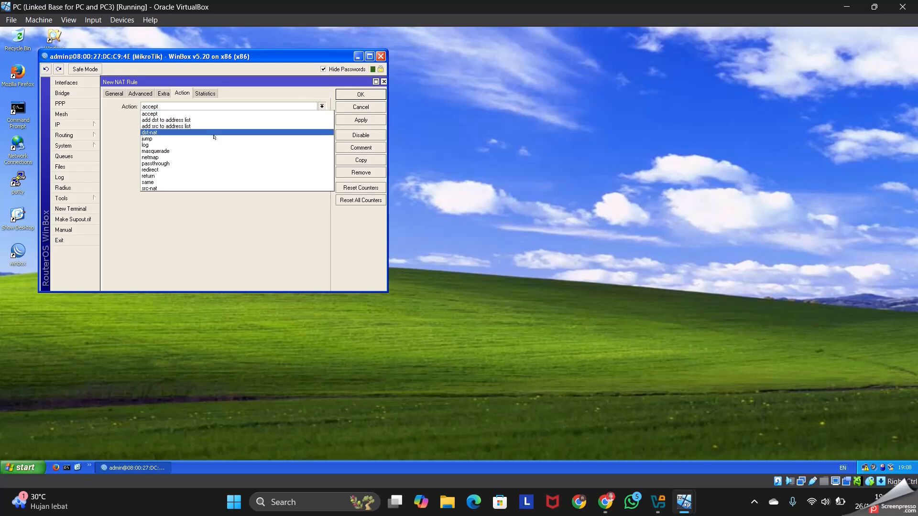
{"action": "left_click", "coordinate": [213, 151]}
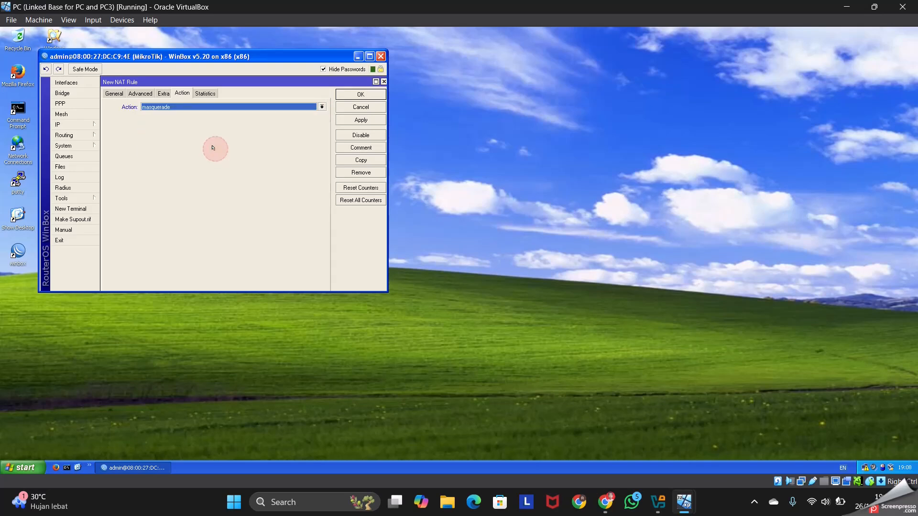
{"action": "left_click", "coordinate": [355, 120]}
{"action": "left_click", "coordinate": [353, 90]}
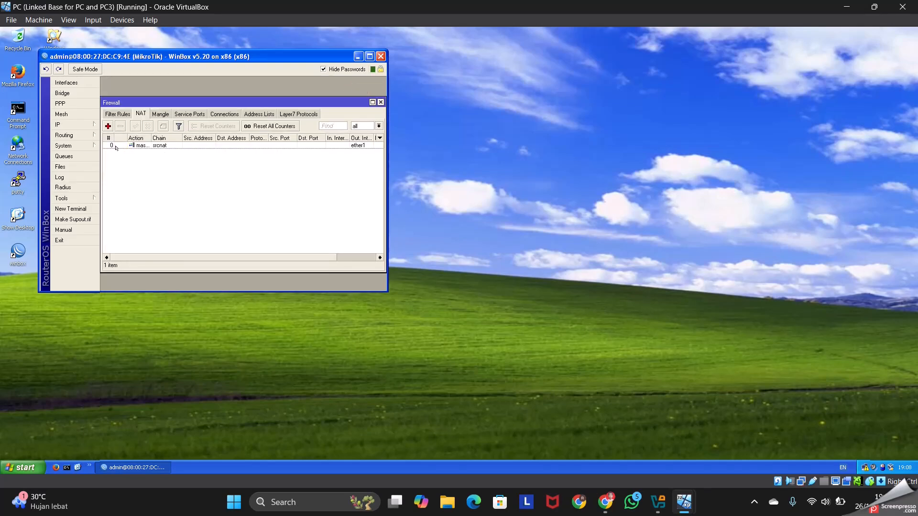
Allow remote requests in the router's DNS settings and apply the change
{"action": "left_click", "coordinate": [77, 122]}
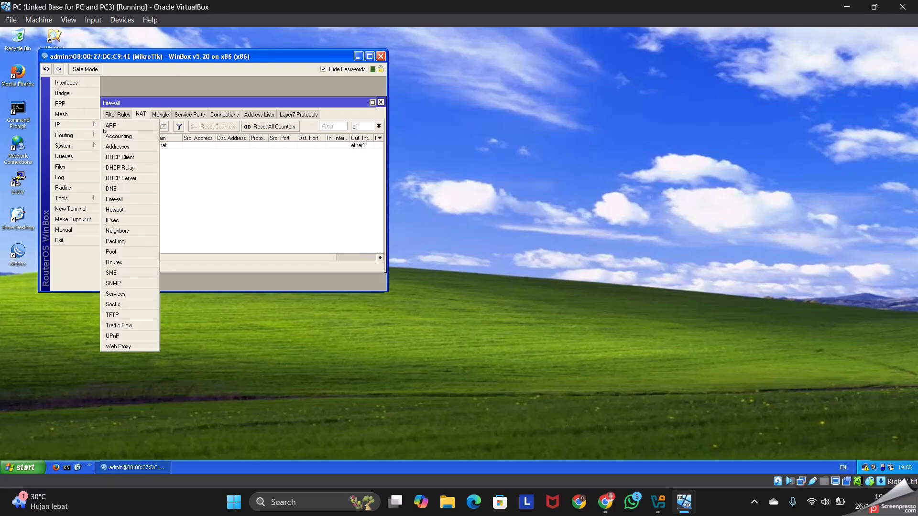
{"action": "left_click", "coordinate": [121, 187]}
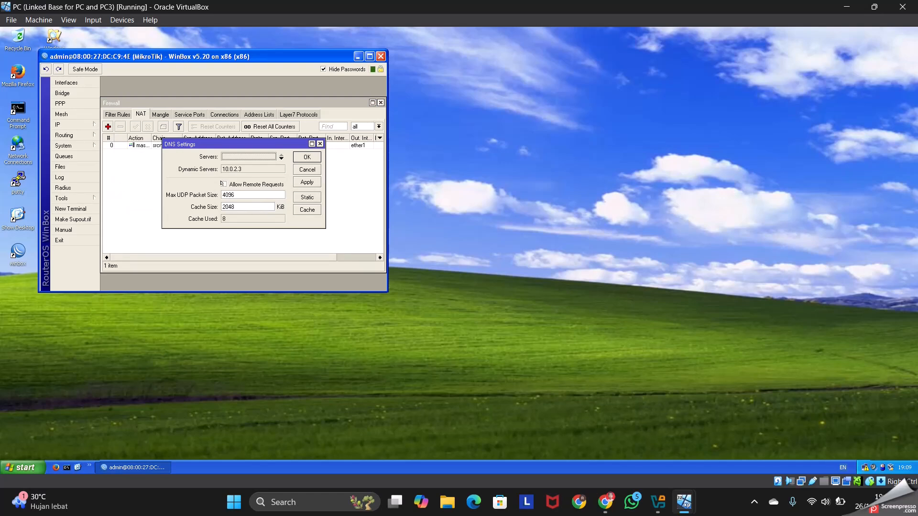
{"action": "left_click", "coordinate": [223, 184]}
{"action": "left_click", "coordinate": [311, 182]}
{"action": "left_click", "coordinate": [304, 155]}
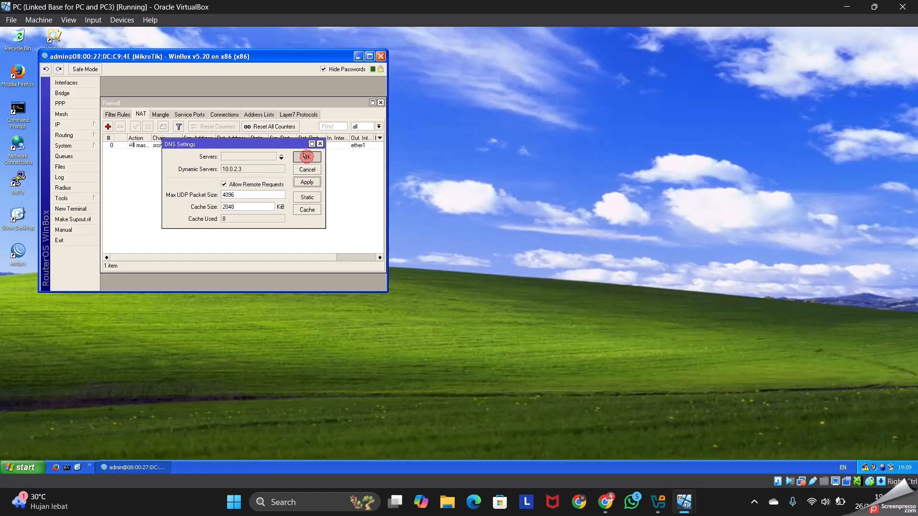
Start the DHCP server setup on ether2, accepting address space 192.168.1.0/24 and gateway 192.168.1.1
{"action": "left_click", "coordinate": [66, 124]}
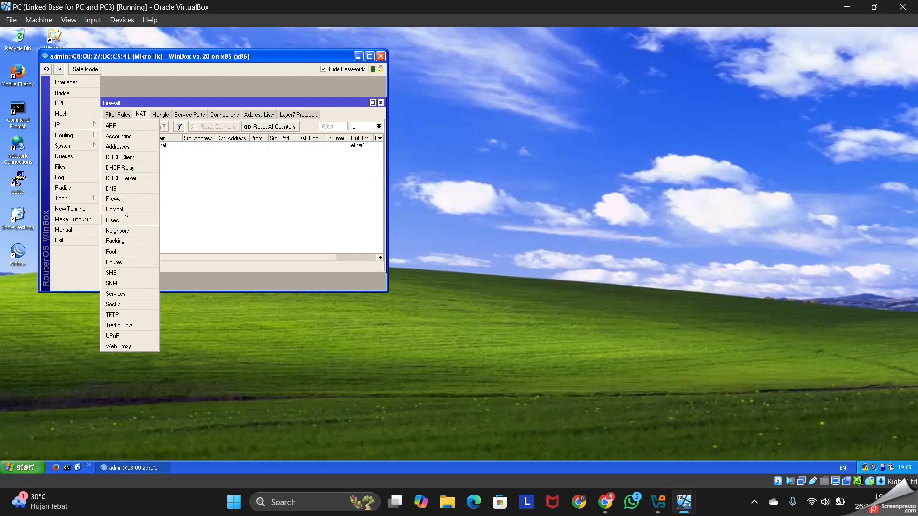
{"action": "left_click", "coordinate": [121, 177]}
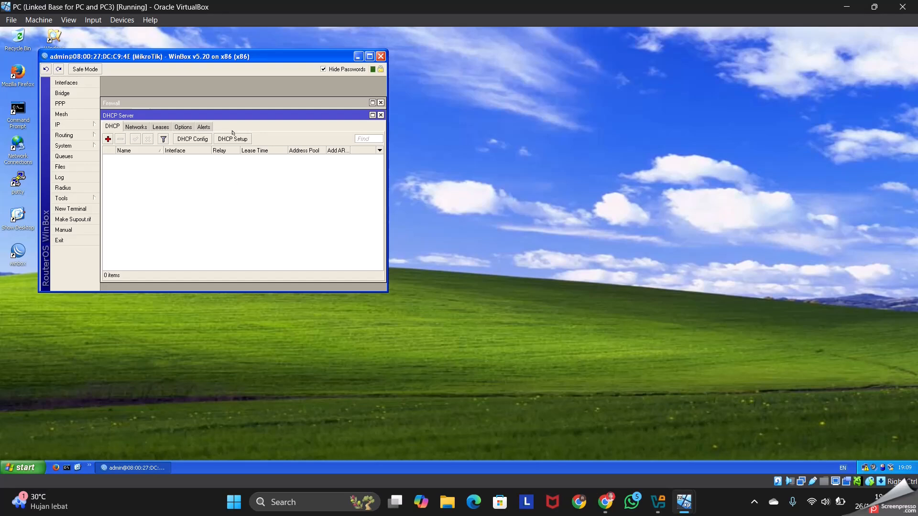
{"action": "left_click", "coordinate": [237, 138]}
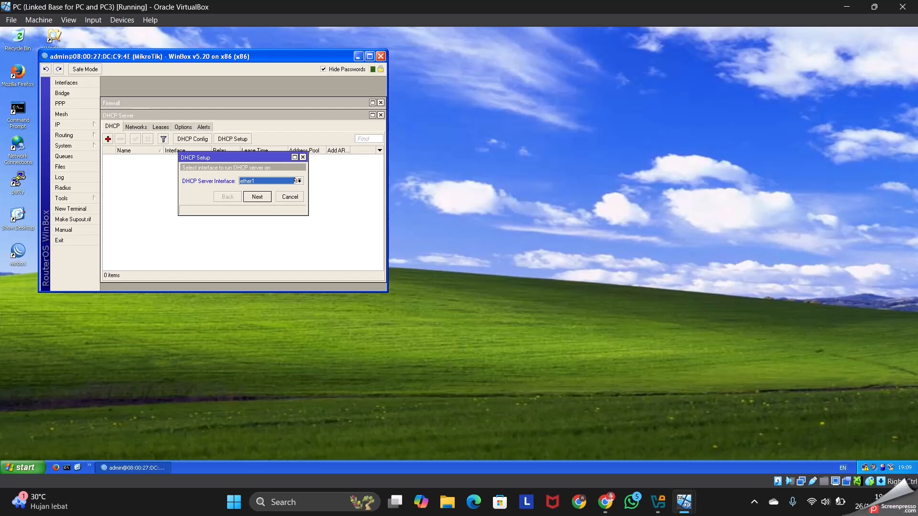
{"action": "left_click", "coordinate": [299, 181]}
{"action": "left_click", "coordinate": [271, 193]}
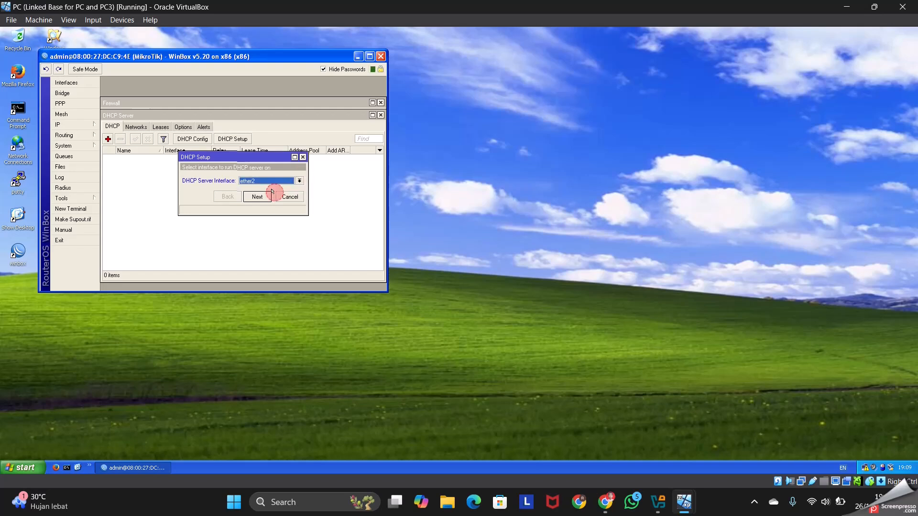
{"action": "left_click", "coordinate": [257, 196]}
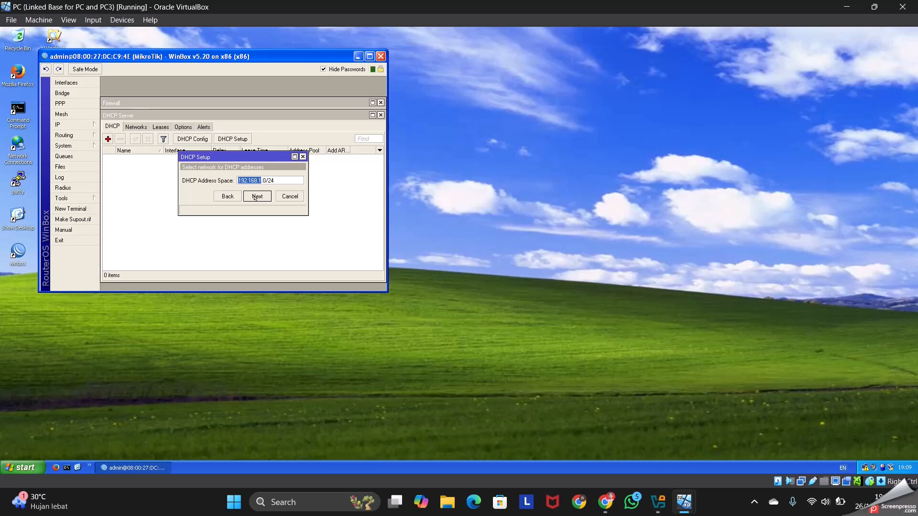
{"action": "left_click", "coordinate": [264, 194]}
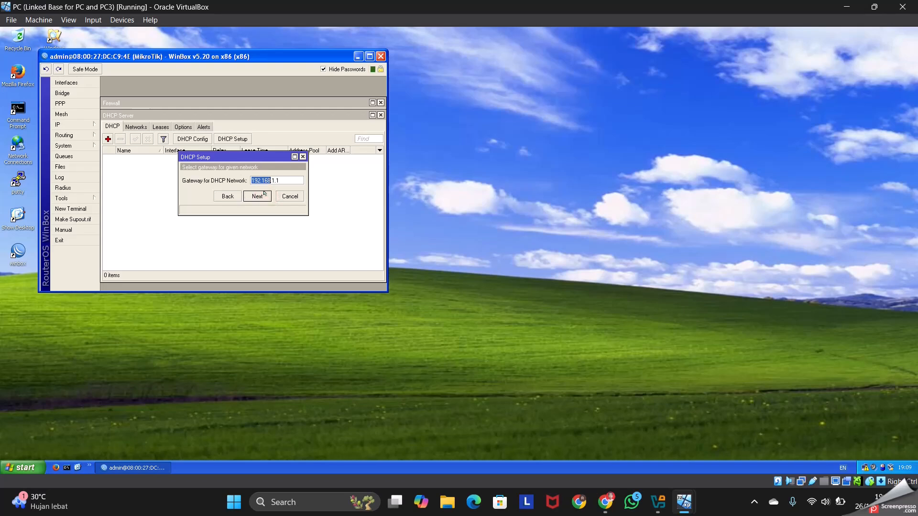
{"action": "left_click", "coordinate": [265, 193]}
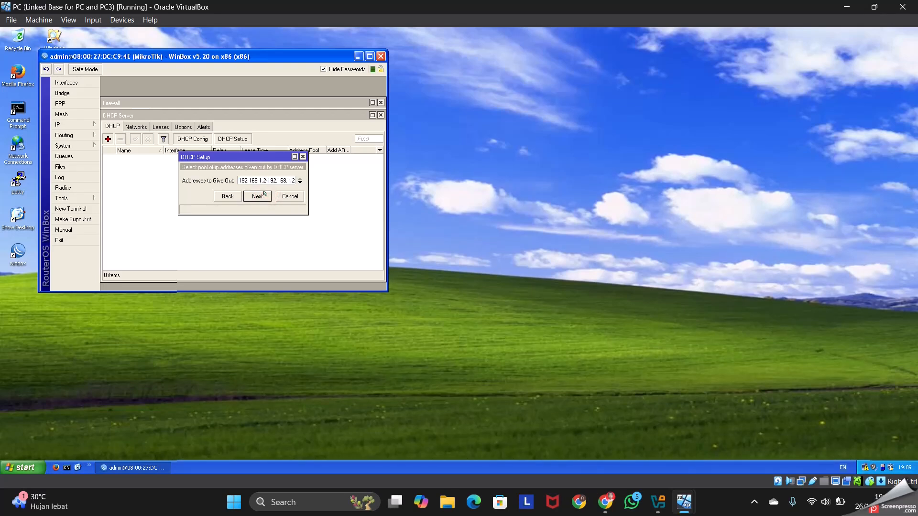
Set the DHCP pool to 192.168.1.2-192.168.1.5, accept DNS server 10.0.2.3 and the 3-day lease time, and finish the setup
{"action": "type", "text": "54"}
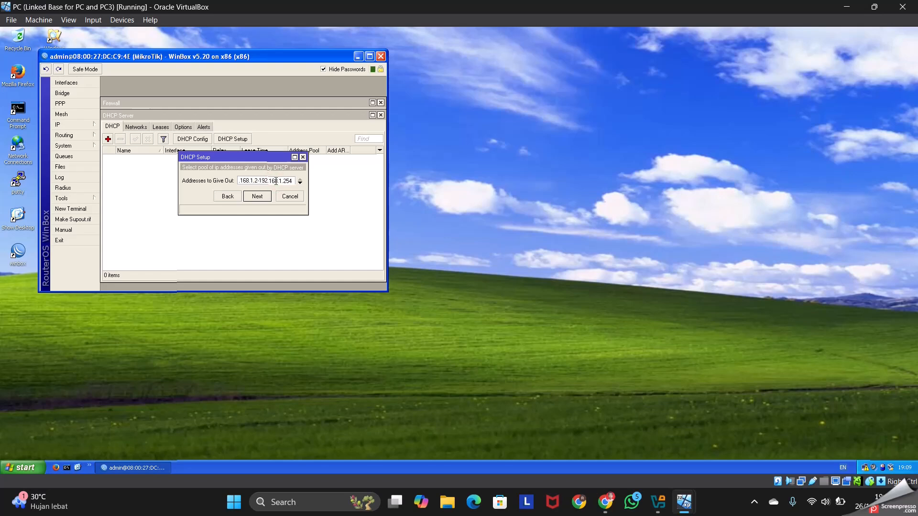
{"action": "key", "text": "Right"}
{"action": "key", "text": "Right"}
{"action": "key", "text": "Right"}
{"action": "key", "text": "Right"}
{"action": "key", "text": "Right"}
{"action": "key", "text": "Right"}
{"action": "key", "text": "Right"}
{"action": "key", "text": "Right"}
{"action": "key", "text": "Right"}
{"action": "key", "text": "Right"}
{"action": "key", "text": "Right"}
{"action": "key", "text": "Right"}
{"action": "key", "text": "Right"}
{"action": "key", "text": "Right"}
{"action": "key", "text": "Right"}
{"action": "key", "text": "BackSpace"}
{"action": "key", "text": "BackSpace"}
{"action": "key", "text": "BackSpace"}
{"action": "type", "text": "5"}
{"action": "left_click", "coordinate": [254, 197]}
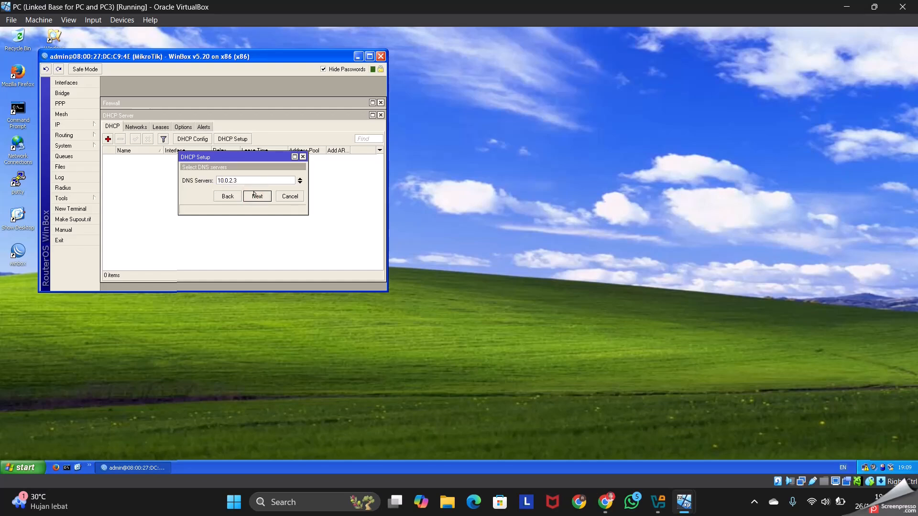
{"action": "left_click", "coordinate": [254, 195]}
{"action": "left_click", "coordinate": [253, 191]}
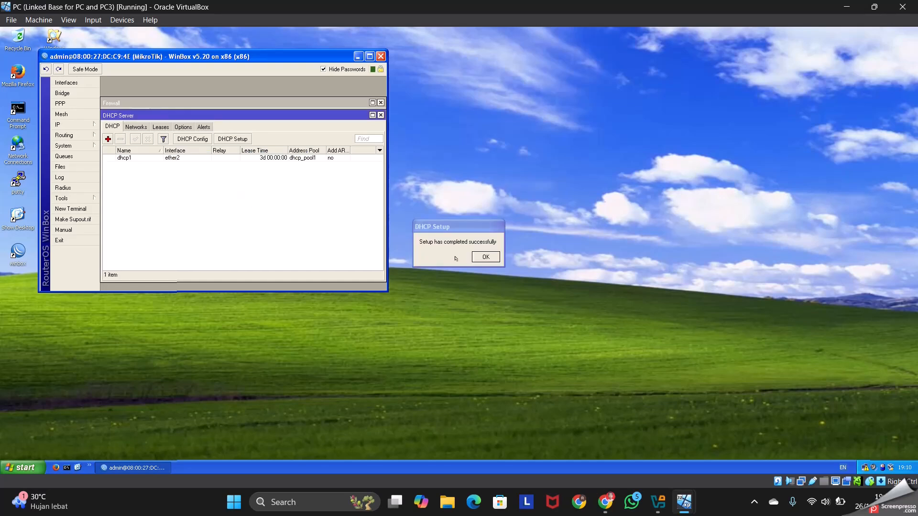
{"action": "left_click", "coordinate": [473, 257]}
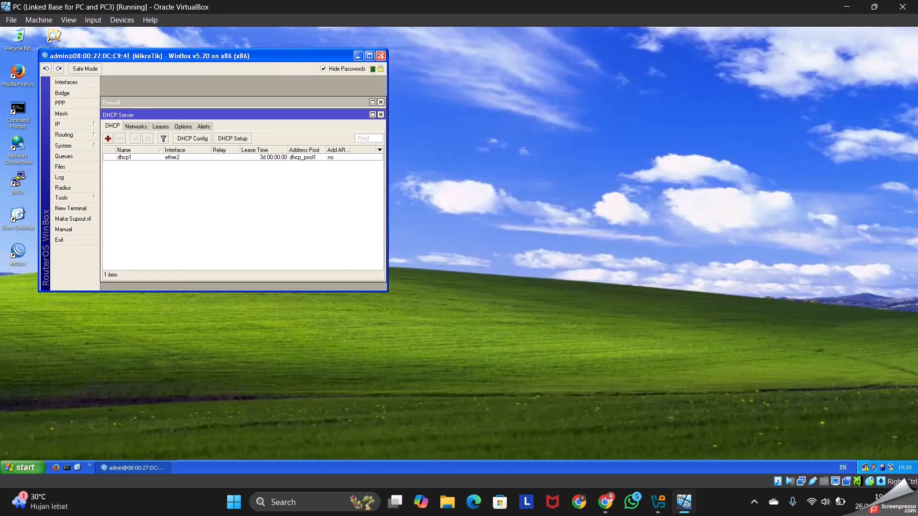
Close WinBox, disable and re-enable the PC's Local Area Connection in Network Connections, and close that window
{"action": "left_click", "coordinate": [380, 56]}
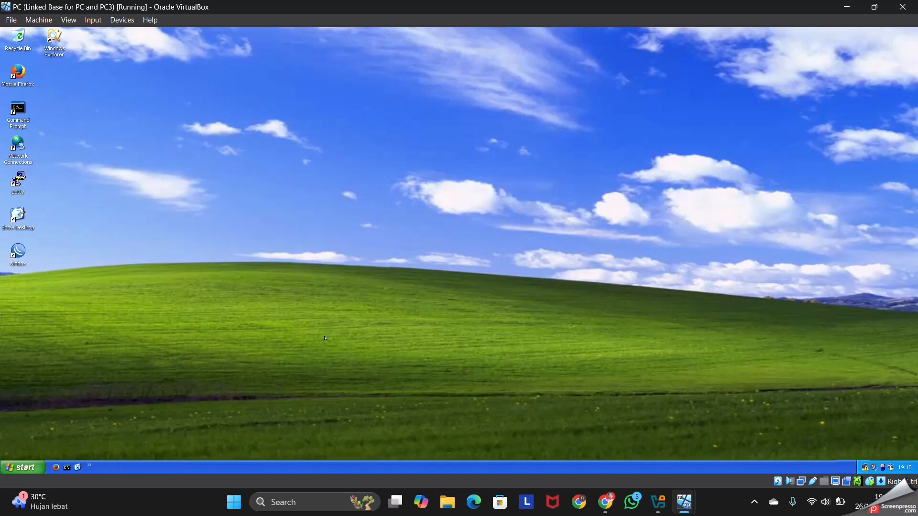
{"action": "left_click", "coordinate": [22, 467]}
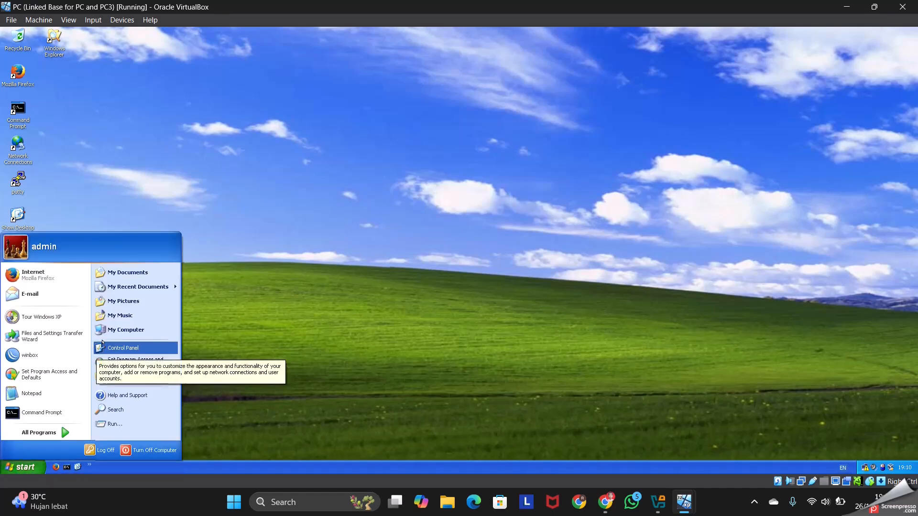
{"action": "left_click", "coordinate": [102, 346]}
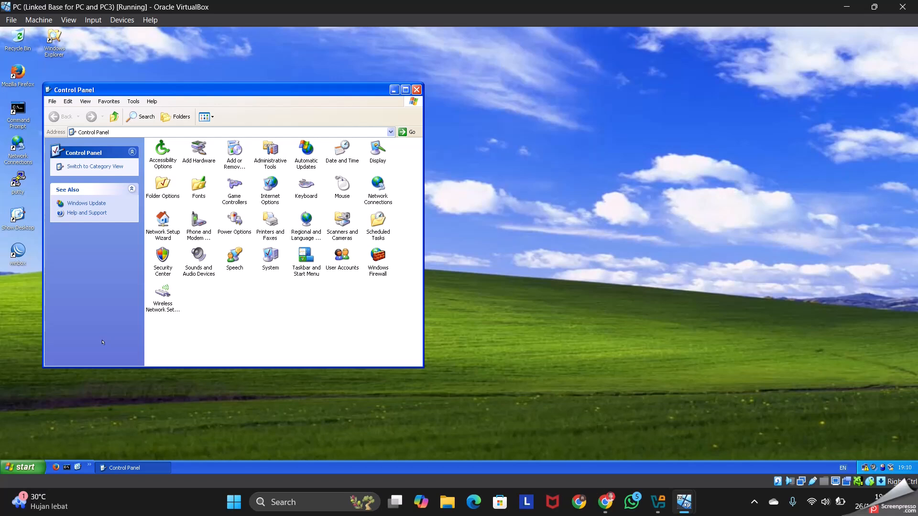
{"action": "left_click", "coordinate": [373, 191]}
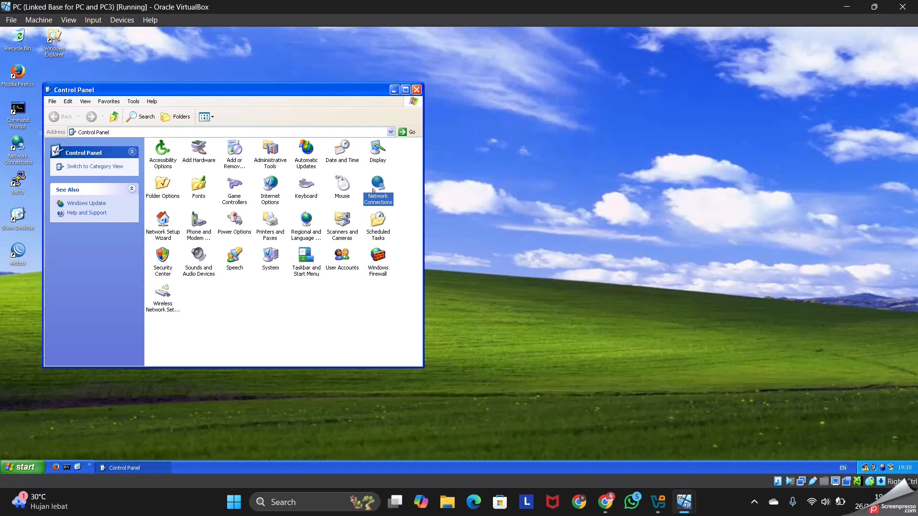
{"action": "double_click", "coordinate": [373, 191]}
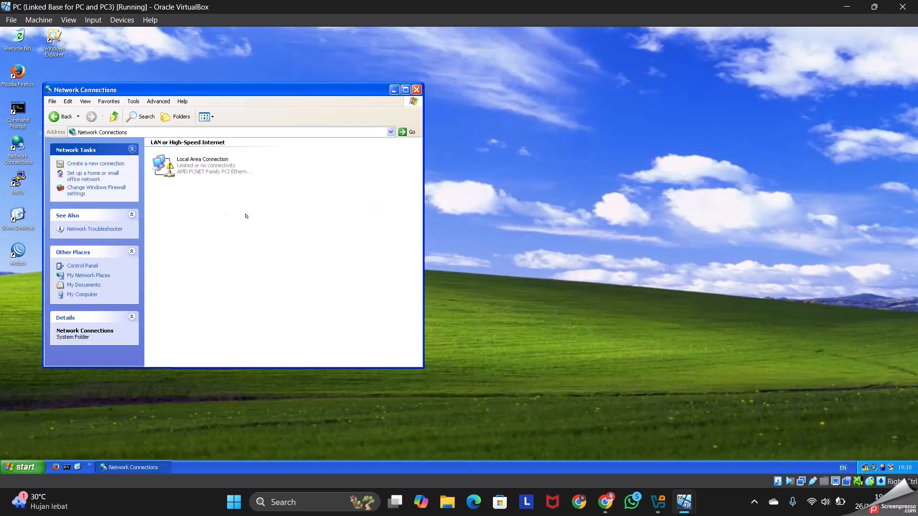
{"action": "double_click", "coordinate": [197, 161]}
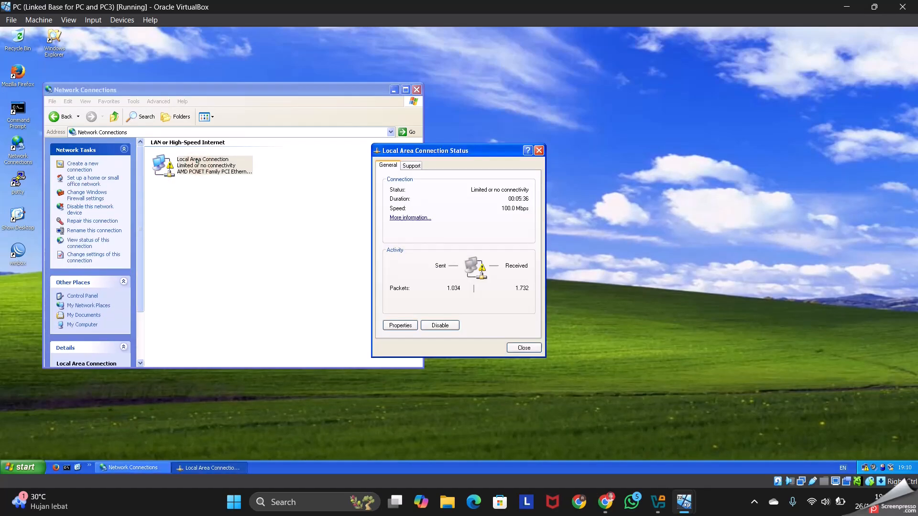
{"action": "left_click", "coordinate": [440, 324]}
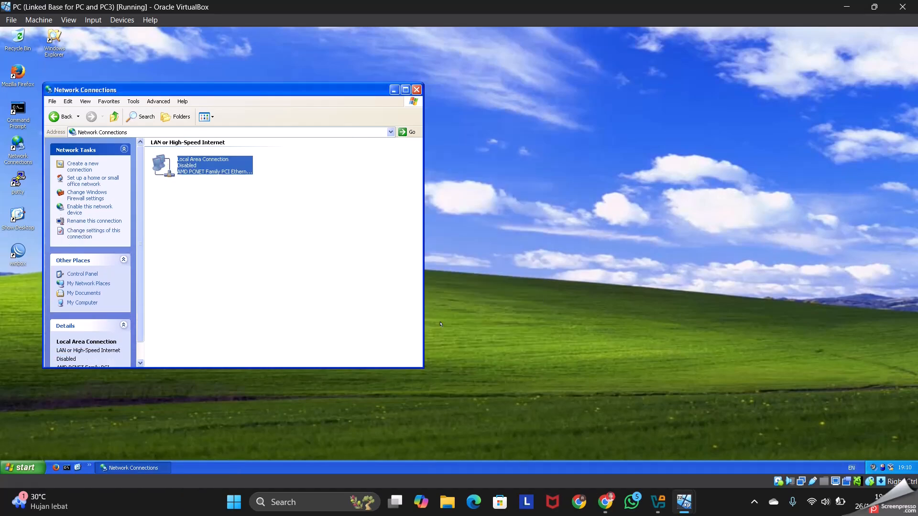
{"action": "double_click", "coordinate": [185, 163]}
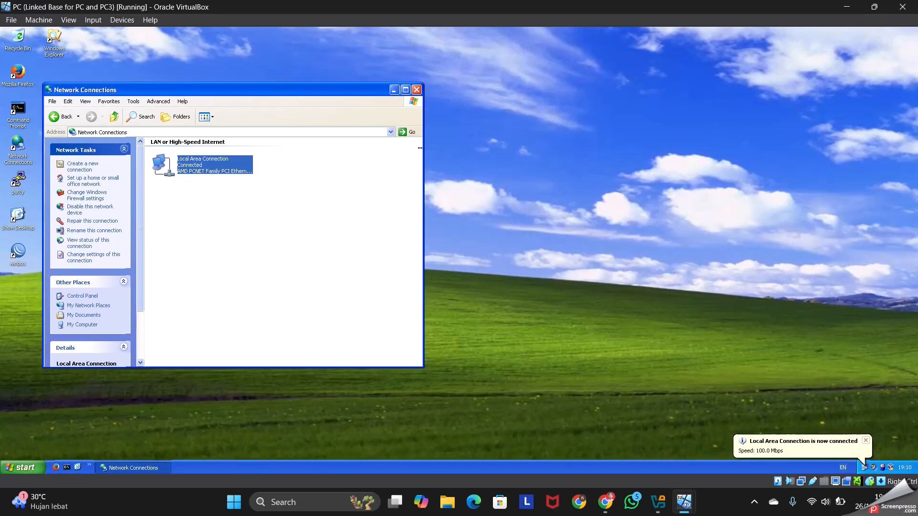
{"action": "left_click", "coordinate": [416, 89]}
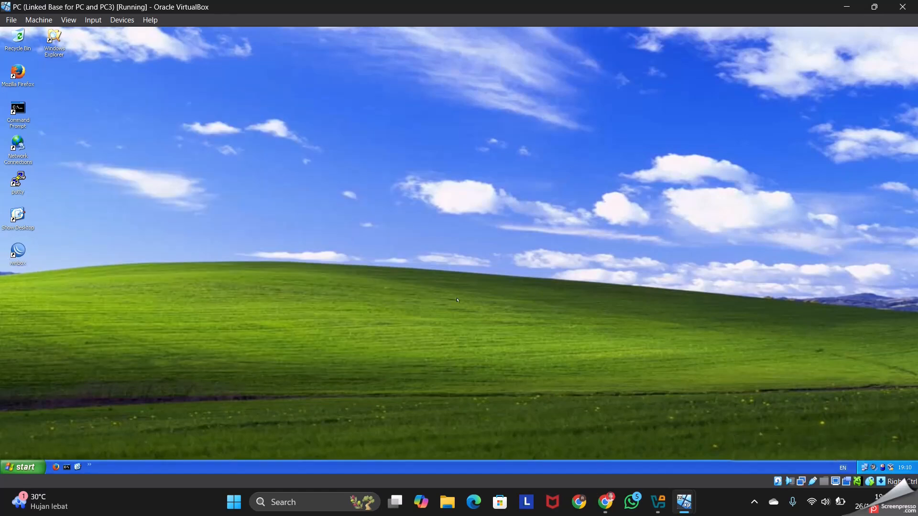
Display the first PC's IP settings by running ipconfig in the Command Prompt
{"action": "double_click", "coordinate": [15, 102]}
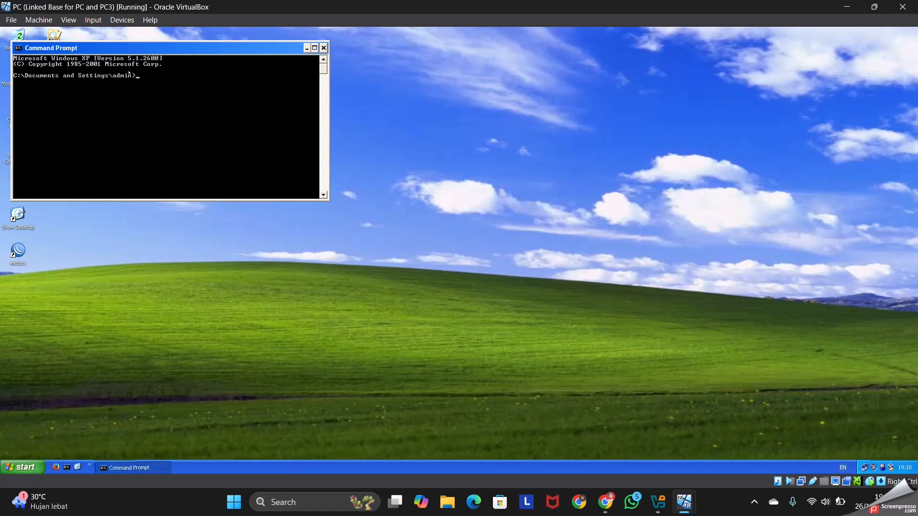
{"action": "type", "text": "ipconfig"}
{"action": "key", "text": "Return"}
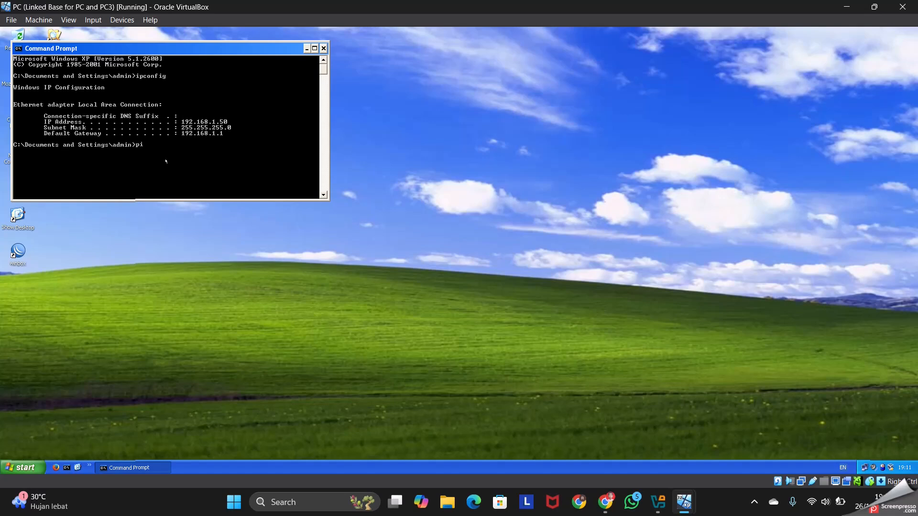
Ping 8.8.8.8 from the first PC to test its internet connection, and close the Command Prompt
{"action": "type", "text": "g 8.8.8.8"}
{"action": "key", "text": "Return"}
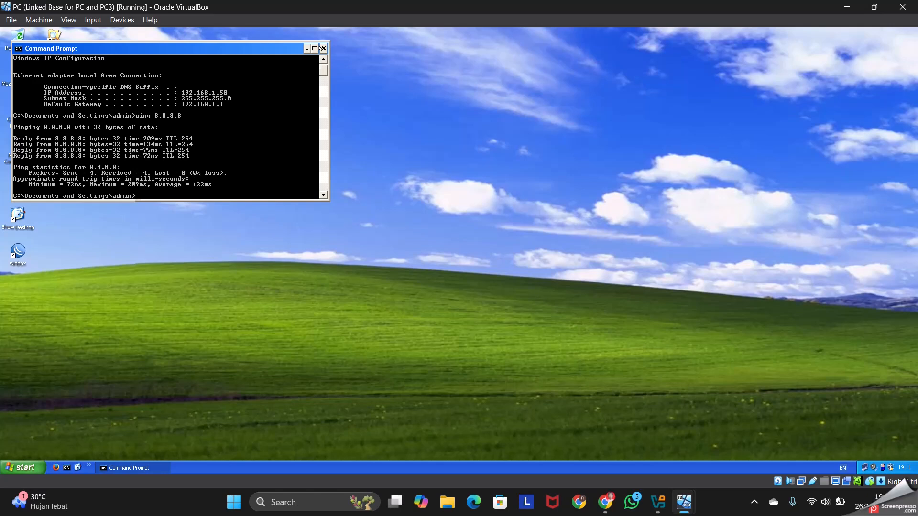
{"action": "left_click", "coordinate": [323, 48]}
{"action": "left_click", "coordinate": [139, 204]}
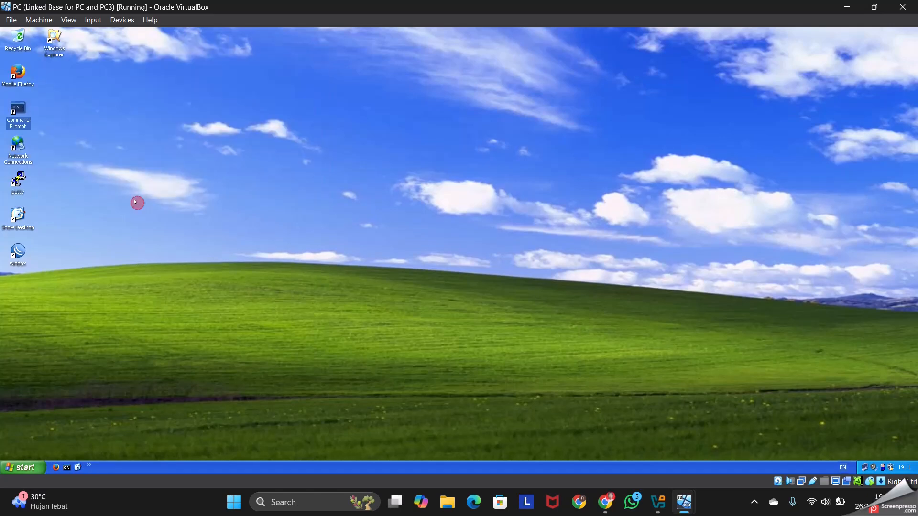
Switch to the PC2 virtual machine, maximize it and run ipconfig in its Command Prompt
{"action": "mouse_move", "coordinate": [695, 508]}
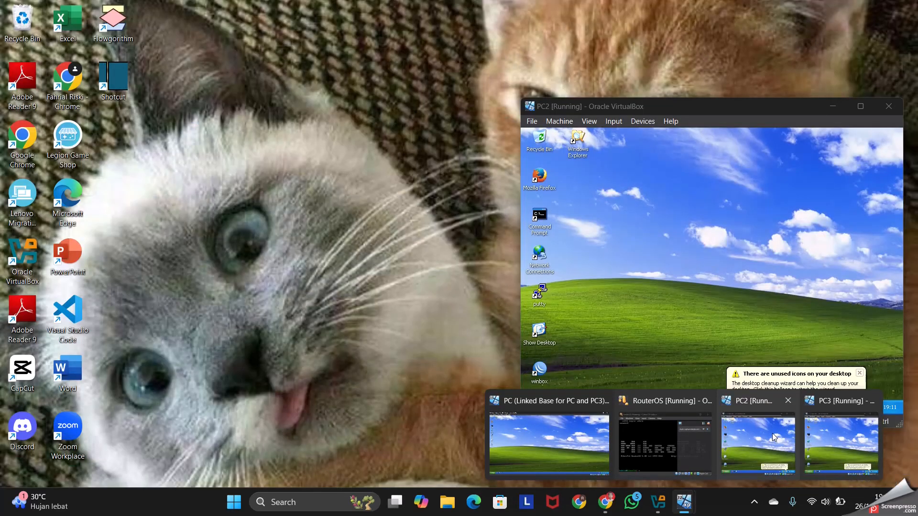
{"action": "left_click", "coordinate": [773, 433]}
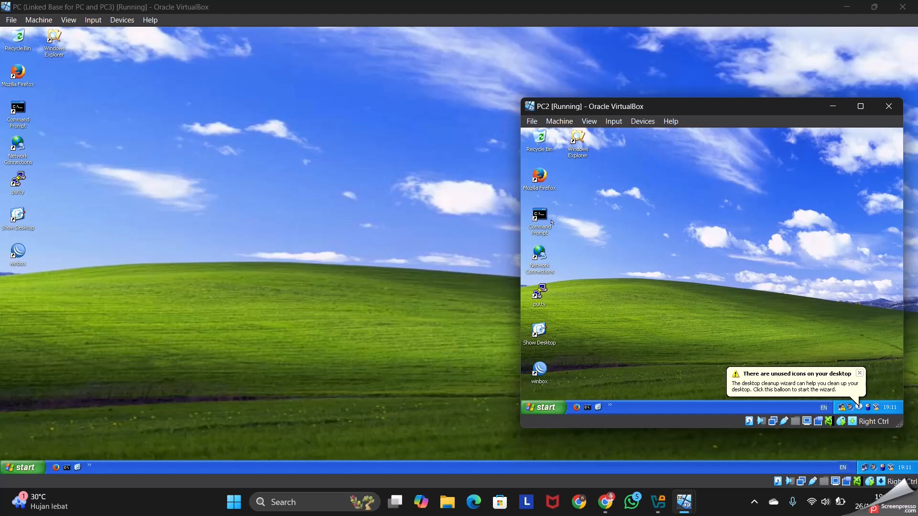
{"action": "left_click", "coordinate": [859, 373]}
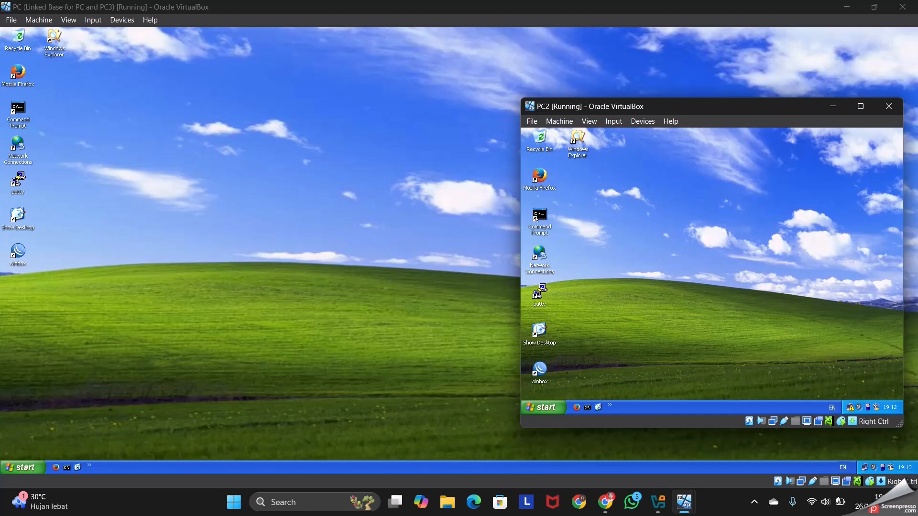
{"action": "left_click", "coordinate": [866, 108]}
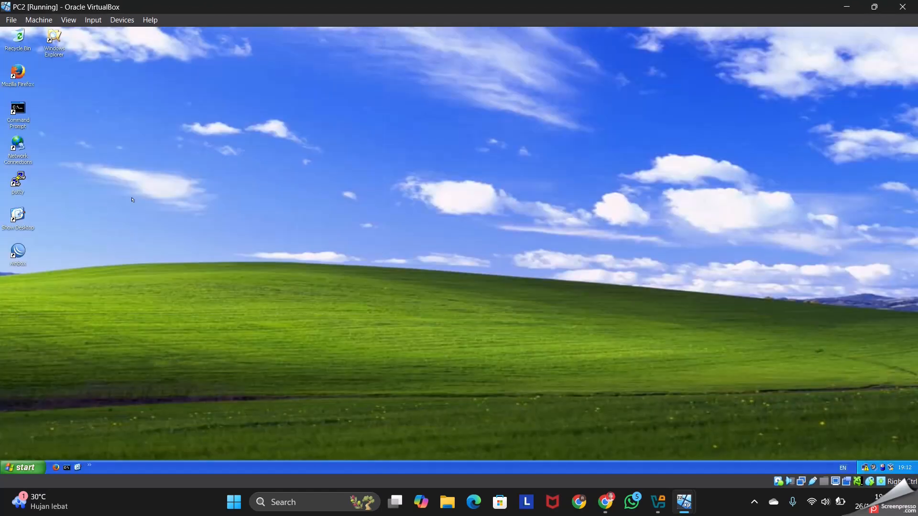
{"action": "double_click", "coordinate": [7, 112]}
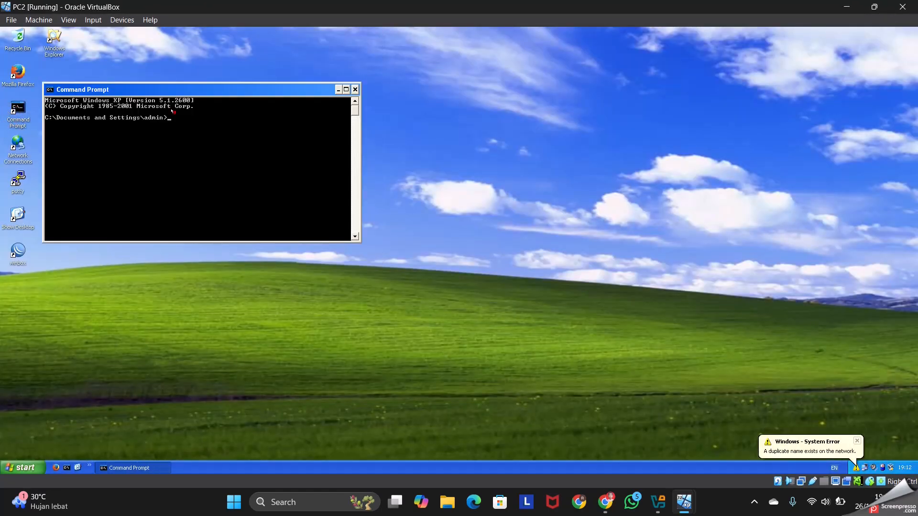
{"action": "type", "text": "ipconfig"}
{"action": "key", "text": "Return"}
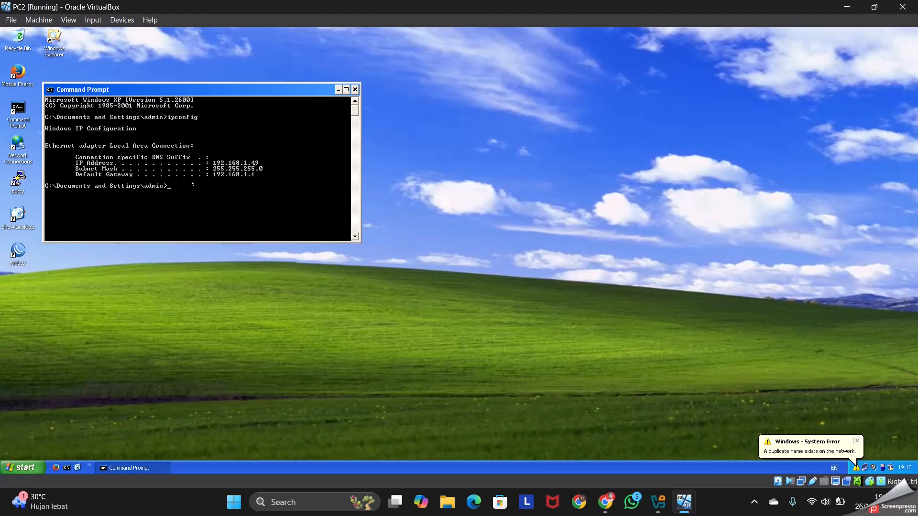
Ping 8.8.8.8 from PC2 to test its internet connection, and close the Command Prompt
{"action": "type", "text": "ping 8.8.8.8"}
{"action": "key", "text": "Return"}
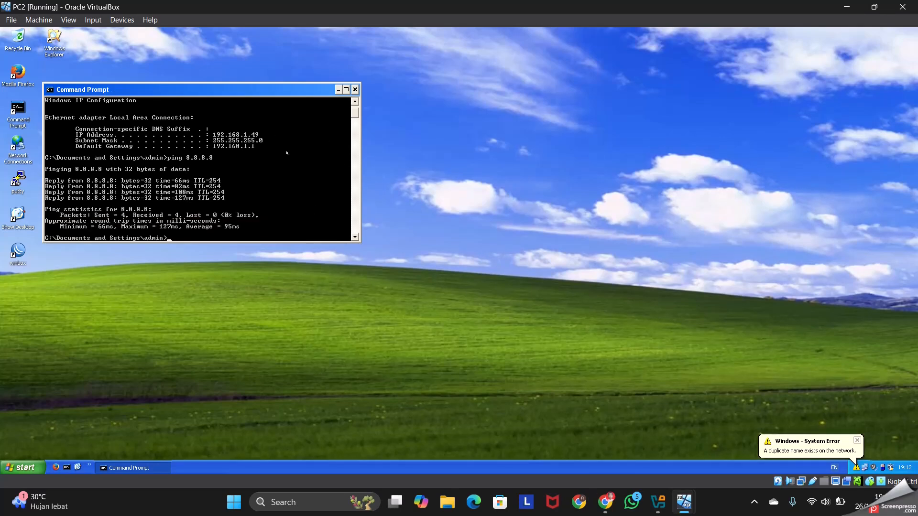
{"action": "left_click", "coordinate": [354, 89]}
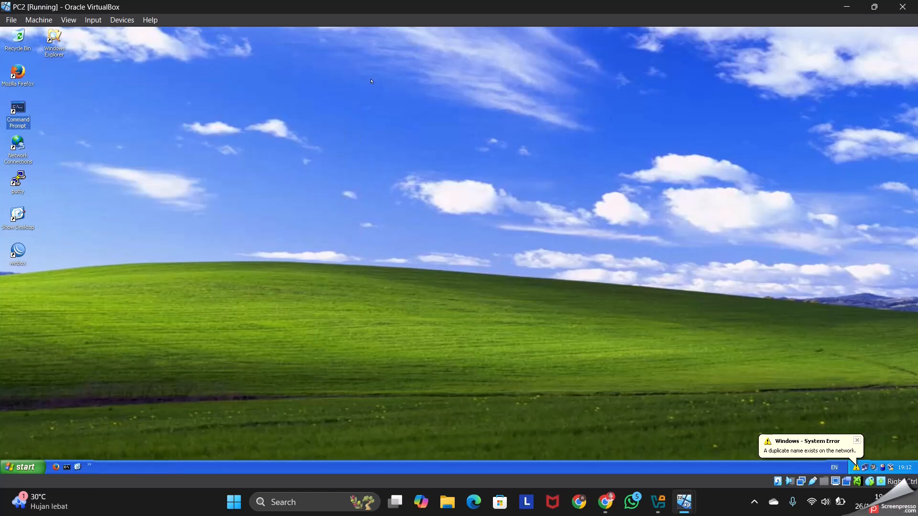
Switch to the PC3 virtual machine, maximize it and run ipconfig in its Command Prompt
{"action": "mouse_move", "coordinate": [684, 501]}
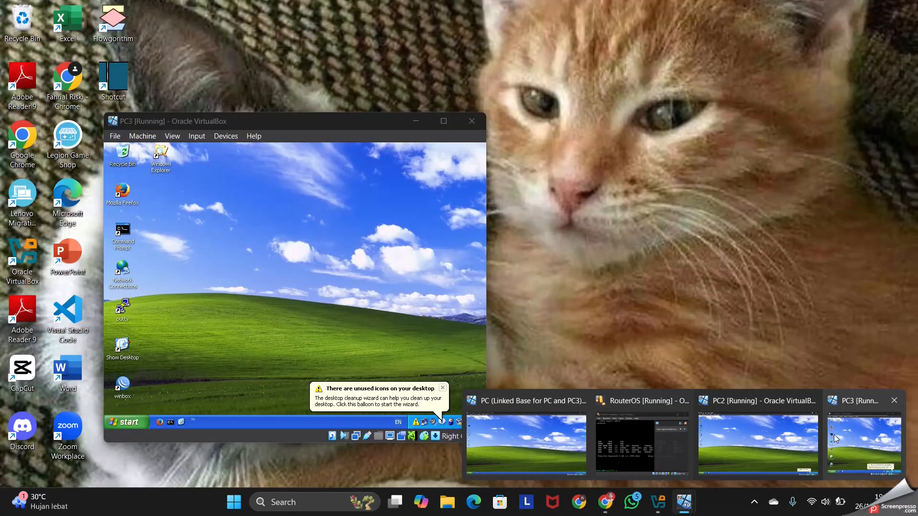
{"action": "left_click", "coordinate": [834, 435]}
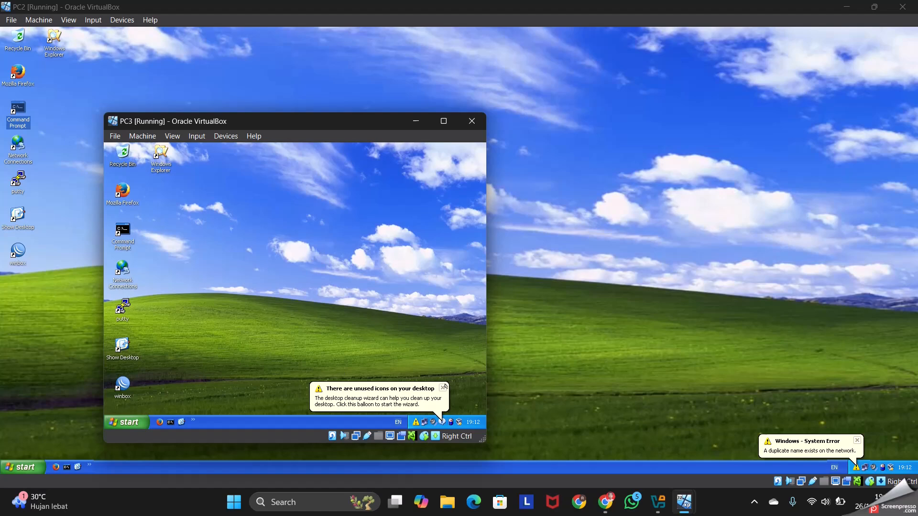
{"action": "left_click", "coordinate": [443, 385]}
{"action": "left_click", "coordinate": [443, 121]}
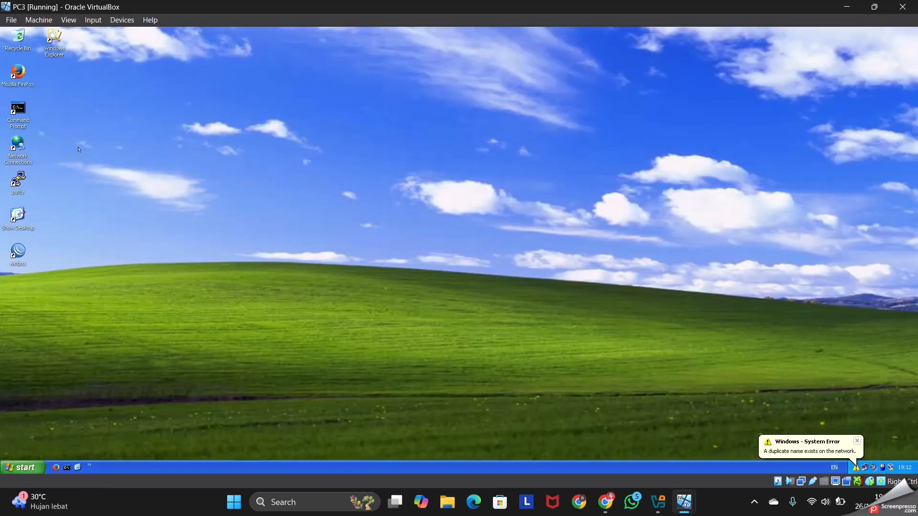
{"action": "double_click", "coordinate": [17, 109]}
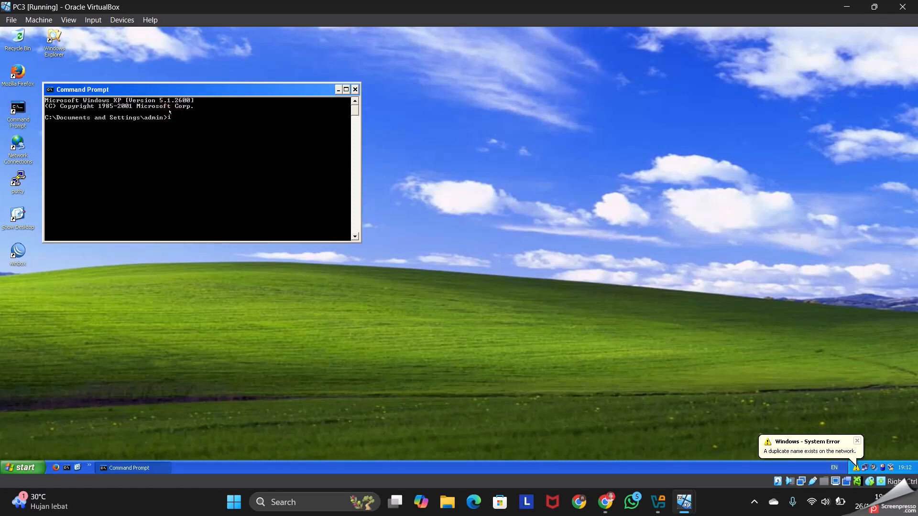
{"action": "type", "text": "ipconfig"}
{"action": "key", "text": "Return"}
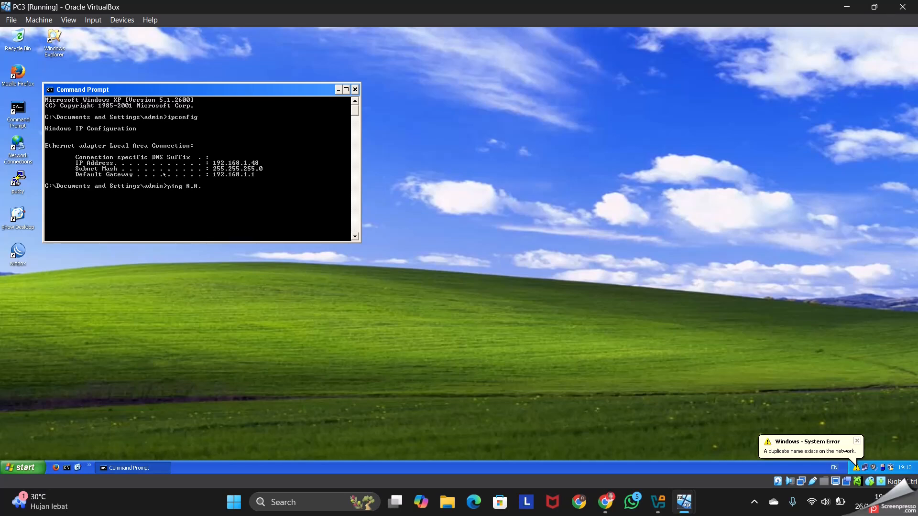
Ping 8.8.8.8 from PC3 to test its internet connection, and close the Command Prompt
{"action": "key", "text": "Return"}
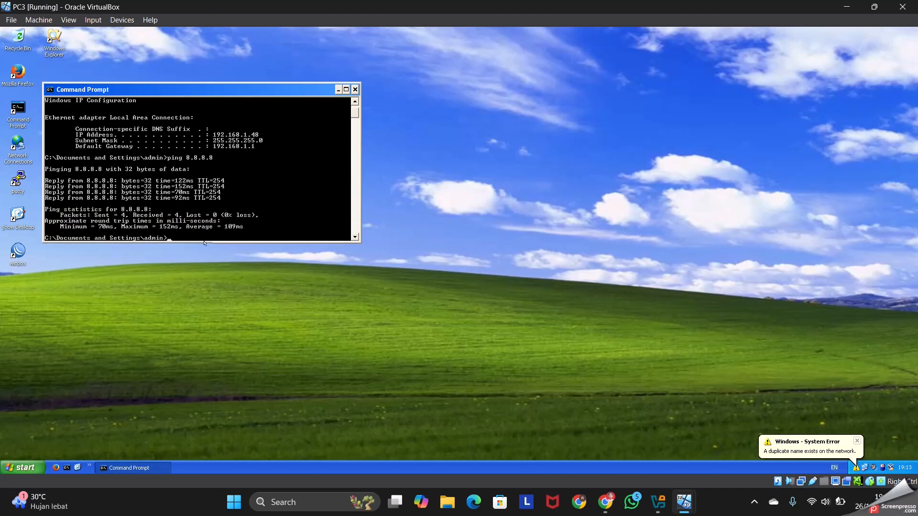
{"action": "left_click", "coordinate": [354, 89]}
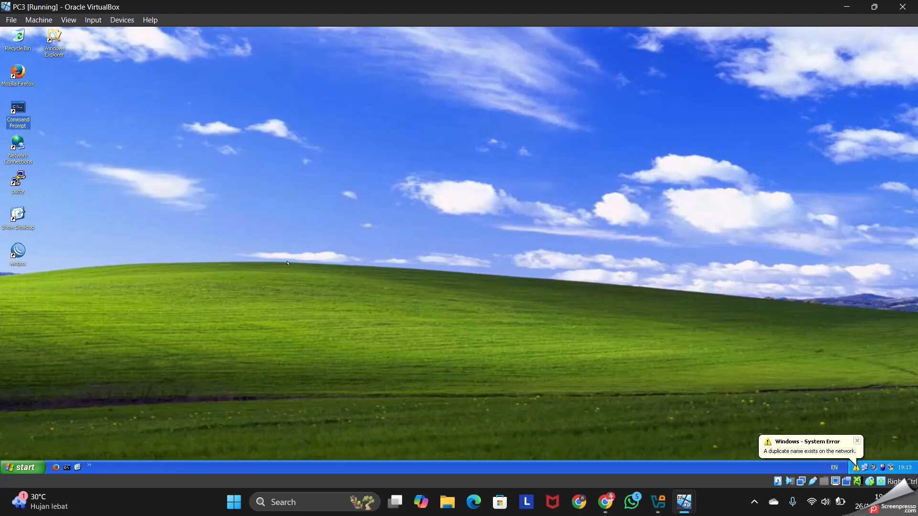
{"action": "left_click", "coordinate": [431, 258]}
Load google.co.id in Firefox on PC3 to test browsing, close the browser and show the host desktop
{"action": "left_click", "coordinate": [15, 71]}
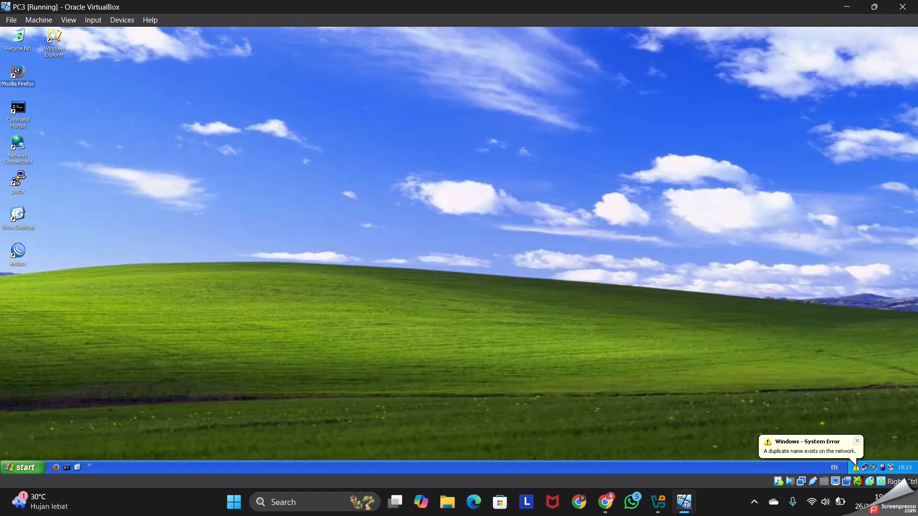
{"action": "double_click", "coordinate": [16, 71]}
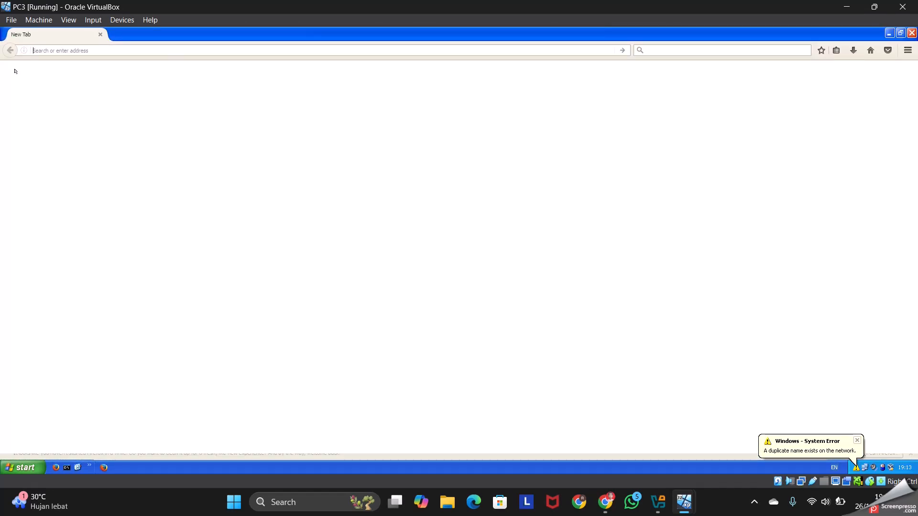
{"action": "left_click", "coordinate": [55, 50]}
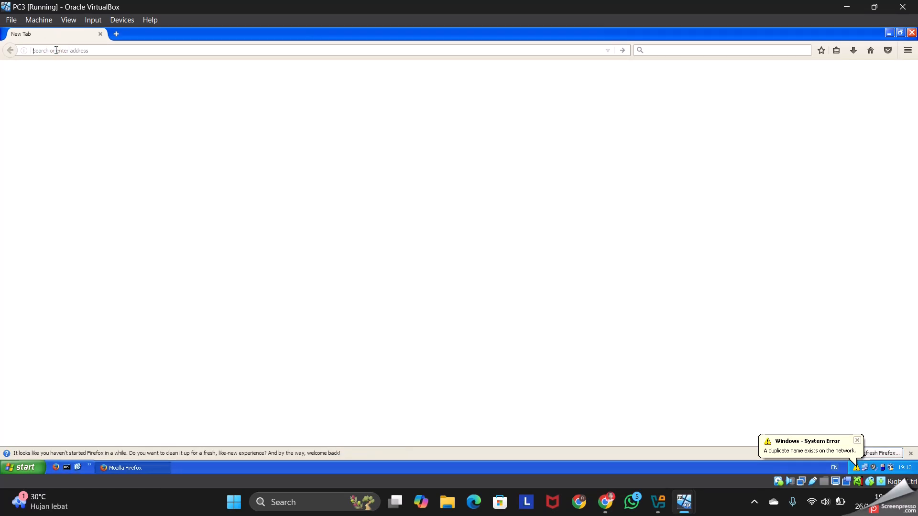
{"action": "type", "text": "google.co.id/"}
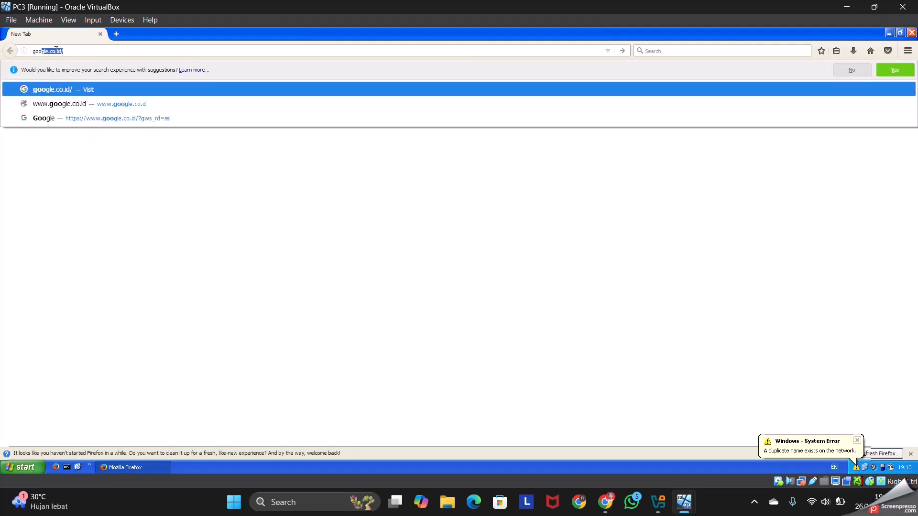
{"action": "key", "text": "Return"}
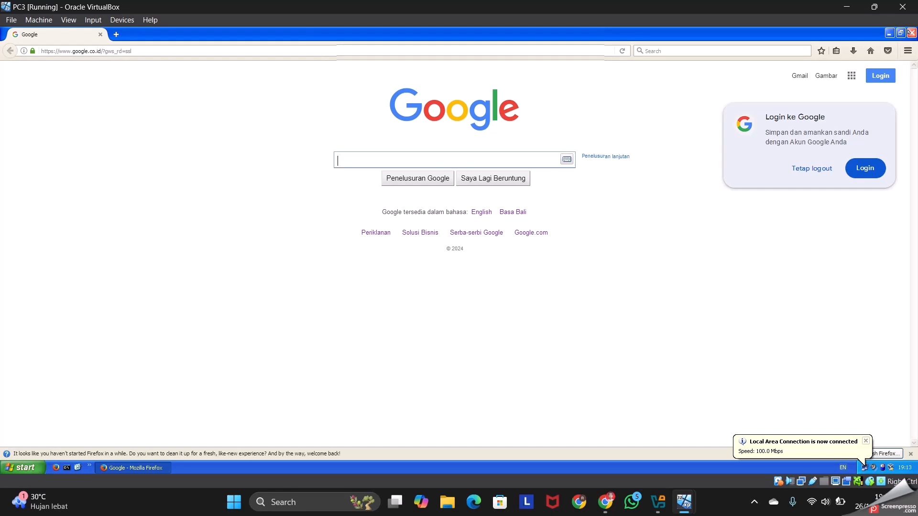
{"action": "left_click", "coordinate": [910, 32]}
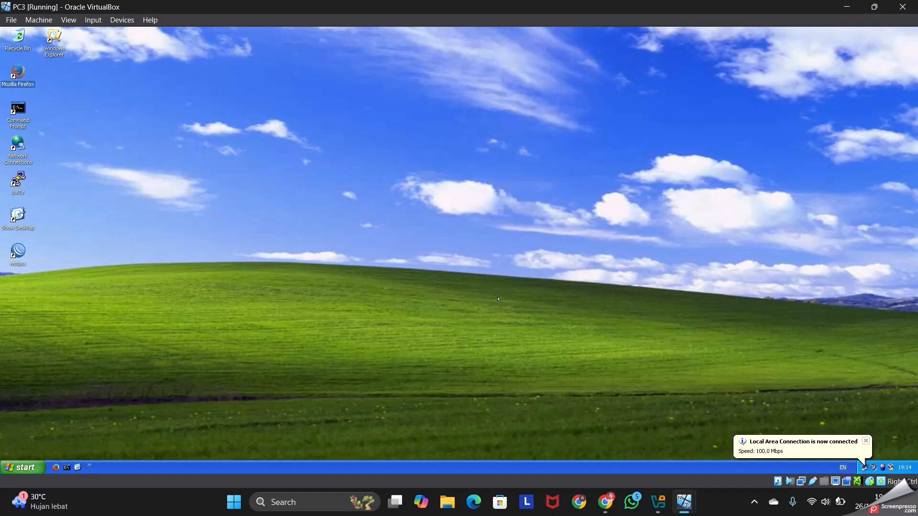
{"action": "key", "text": "super+d"}
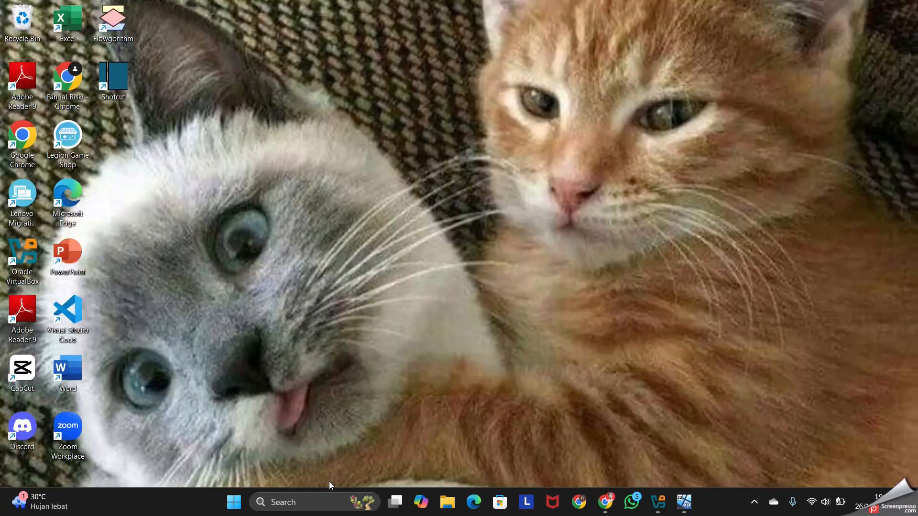